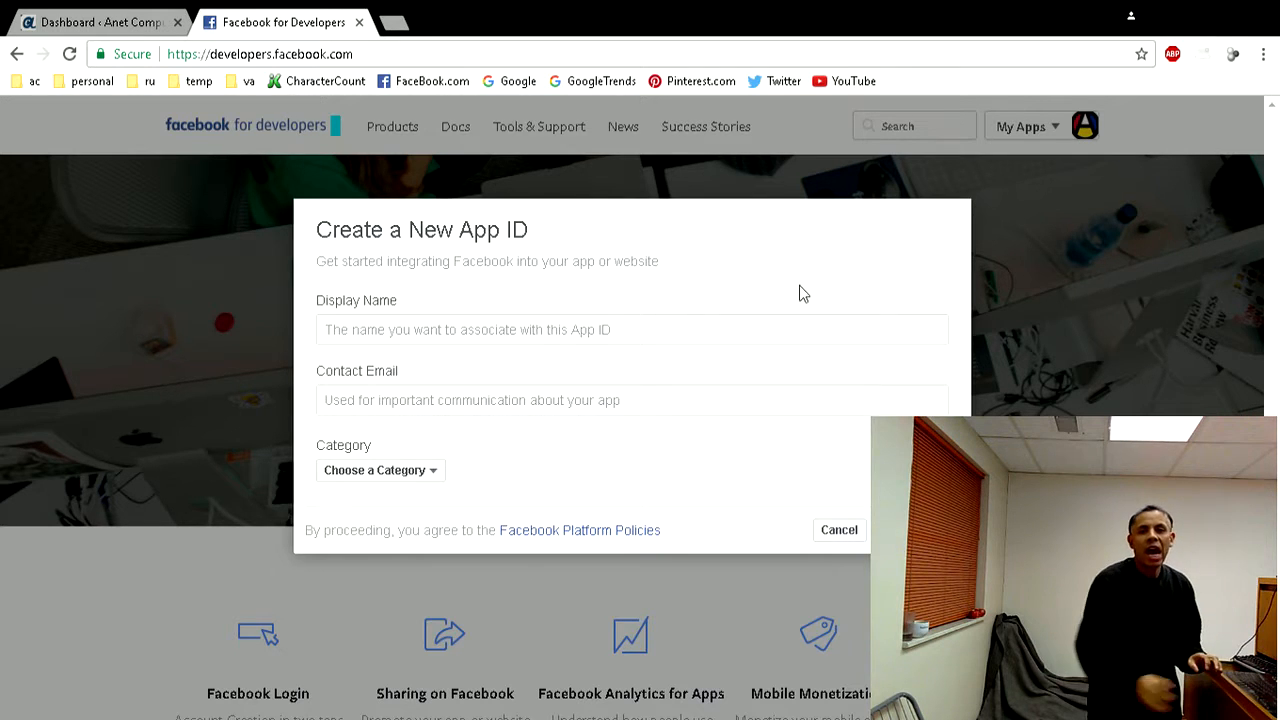
- Set the new app's display name to "Comments Wordpress"
{"action": "left_click", "coordinate": [424, 329]}
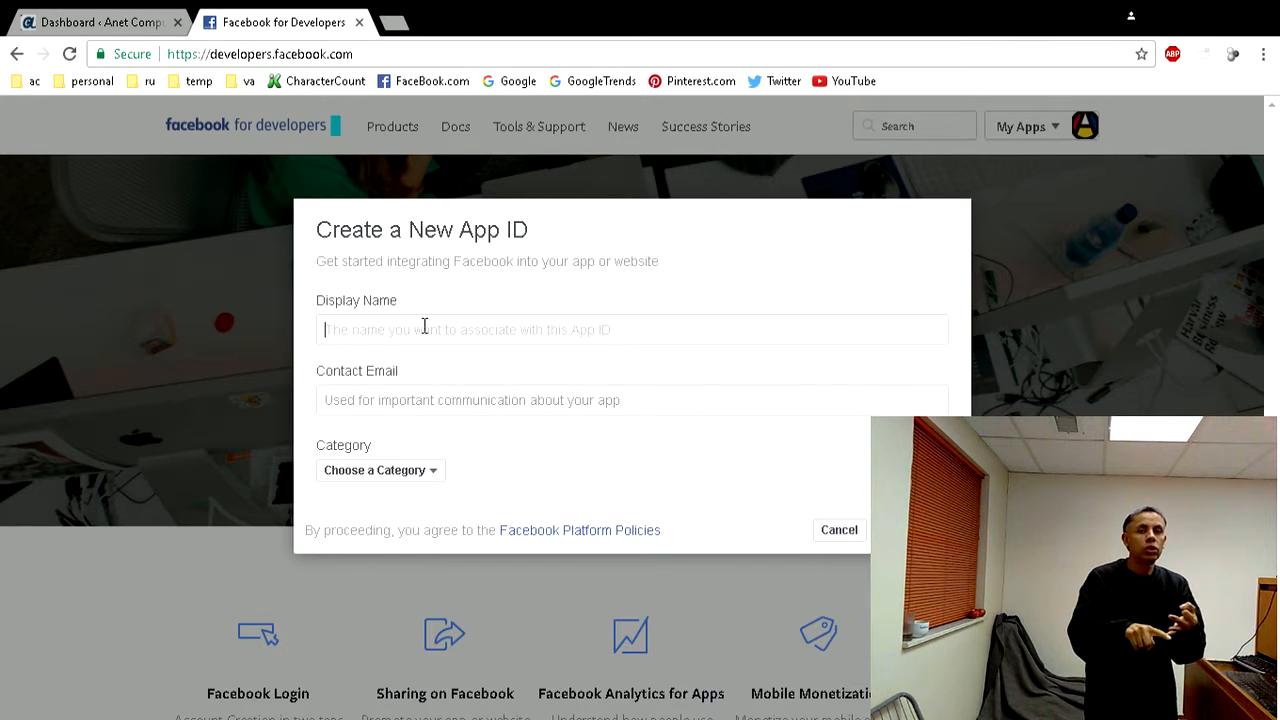
{"action": "type", "text": "Comments Wordpress"}
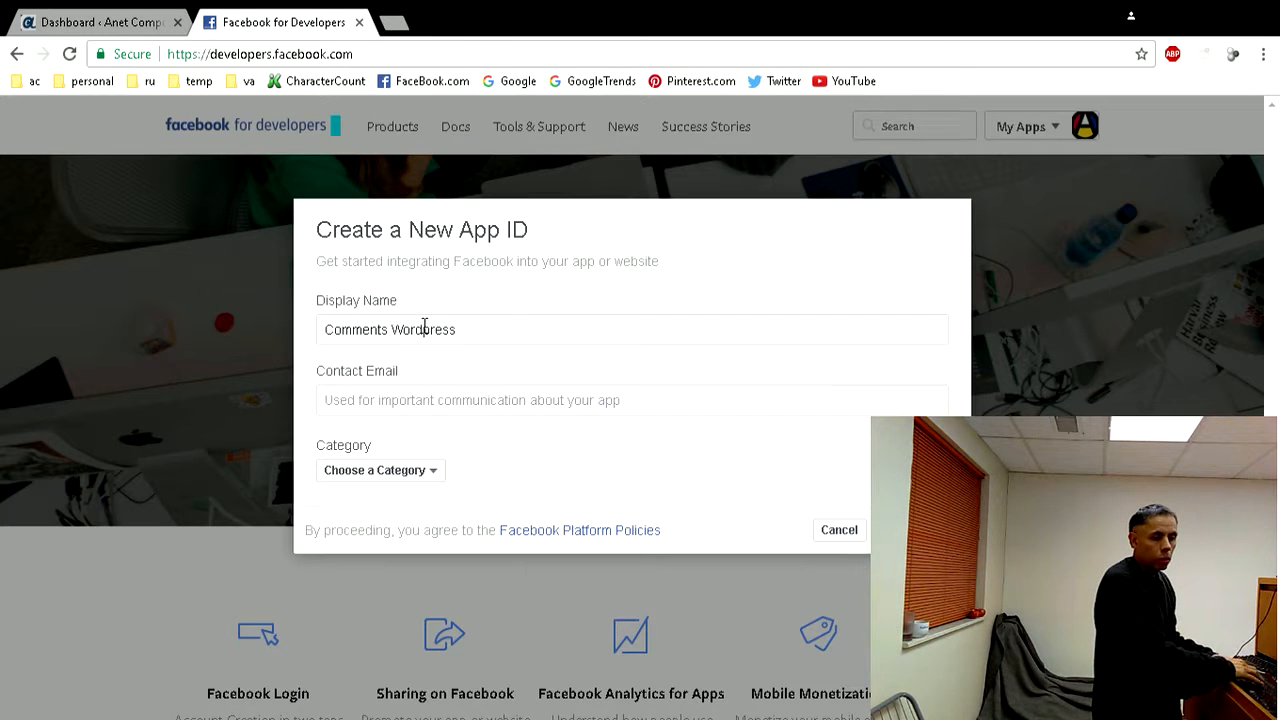
- Fill in the contact e-mail address for the new app
{"action": "left_click", "coordinate": [436, 404]}
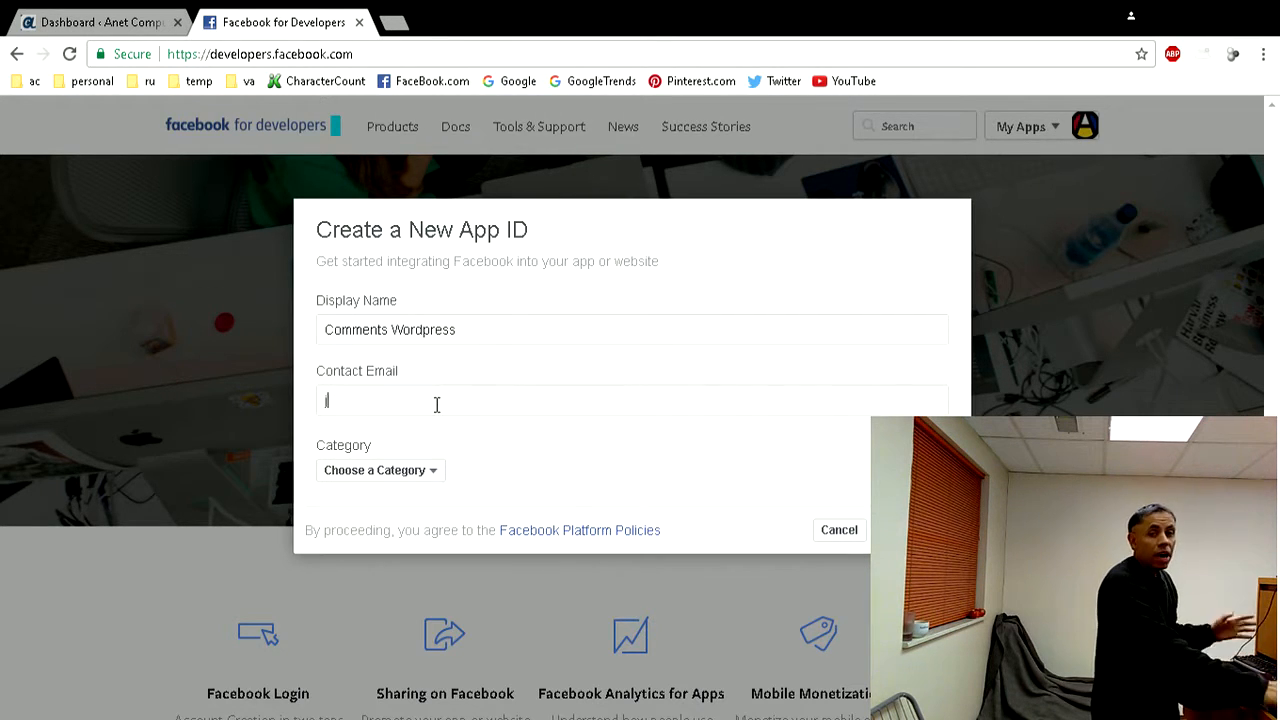
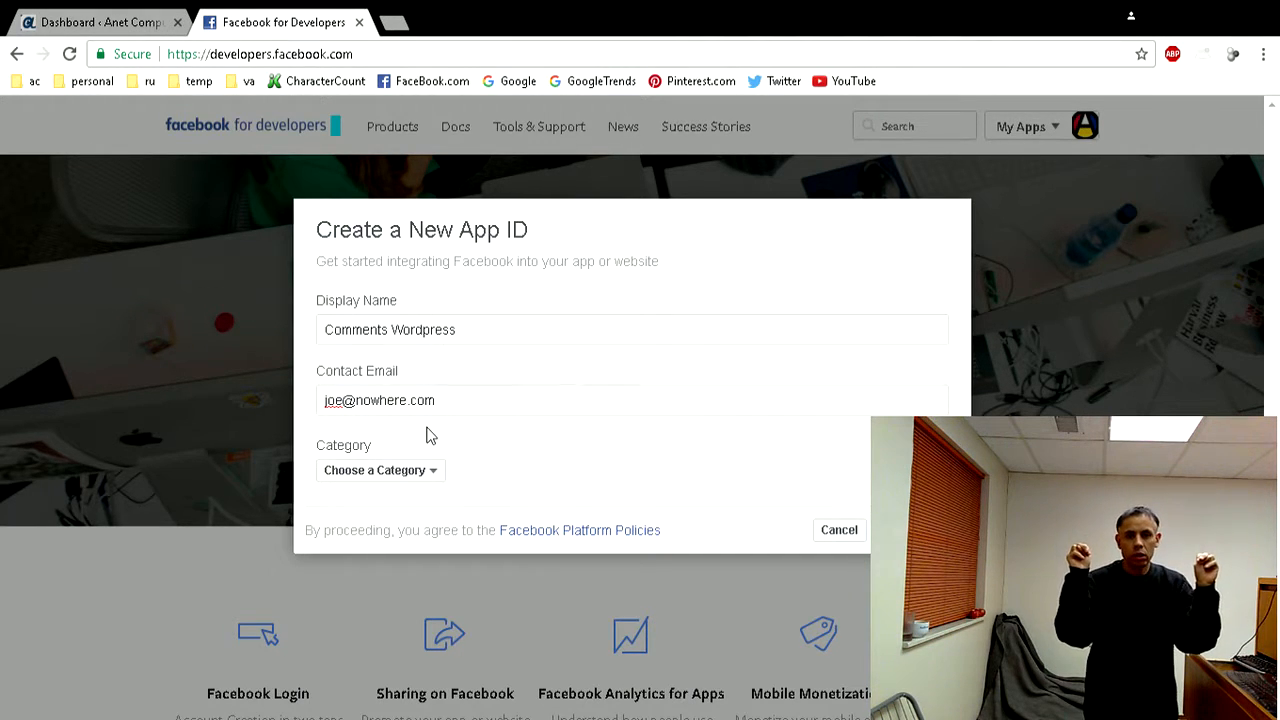
- Choose Business as the app's category and submit the new App ID form
{"action": "left_click", "coordinate": [438, 470]}
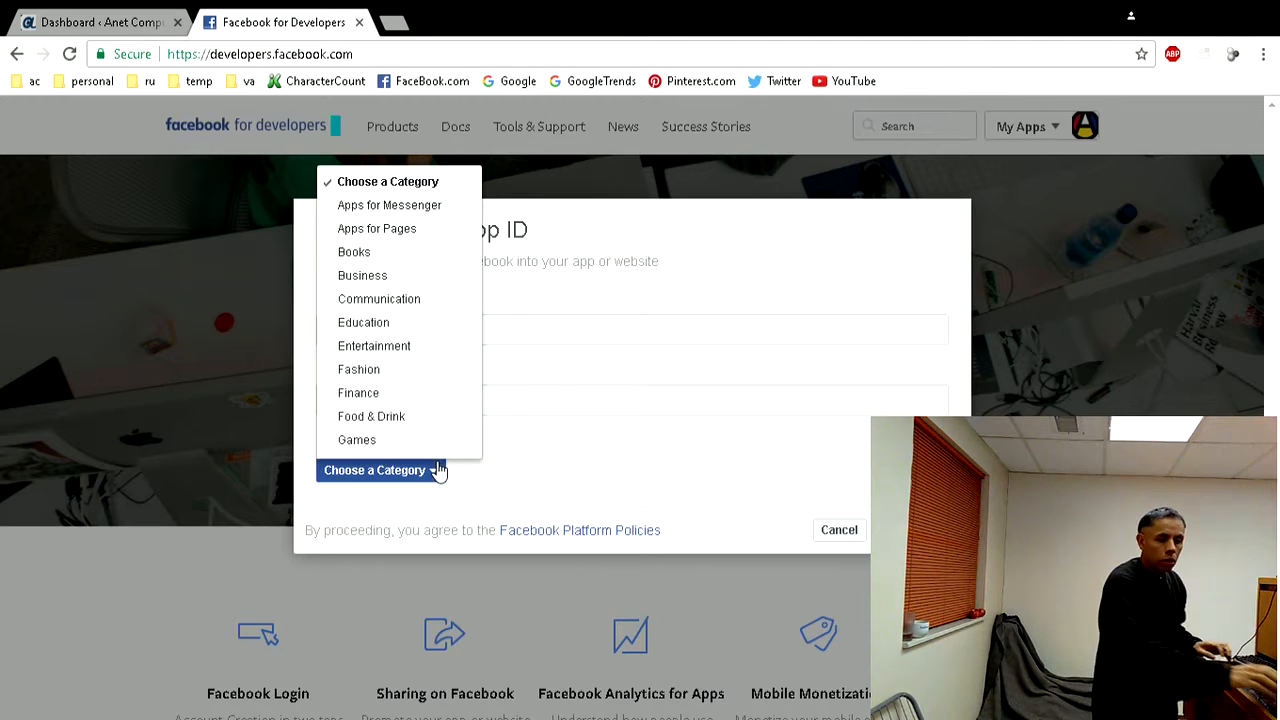
{"action": "scroll", "coordinate": [405, 390], "scroll_direction": "down", "scroll_amount": 2}
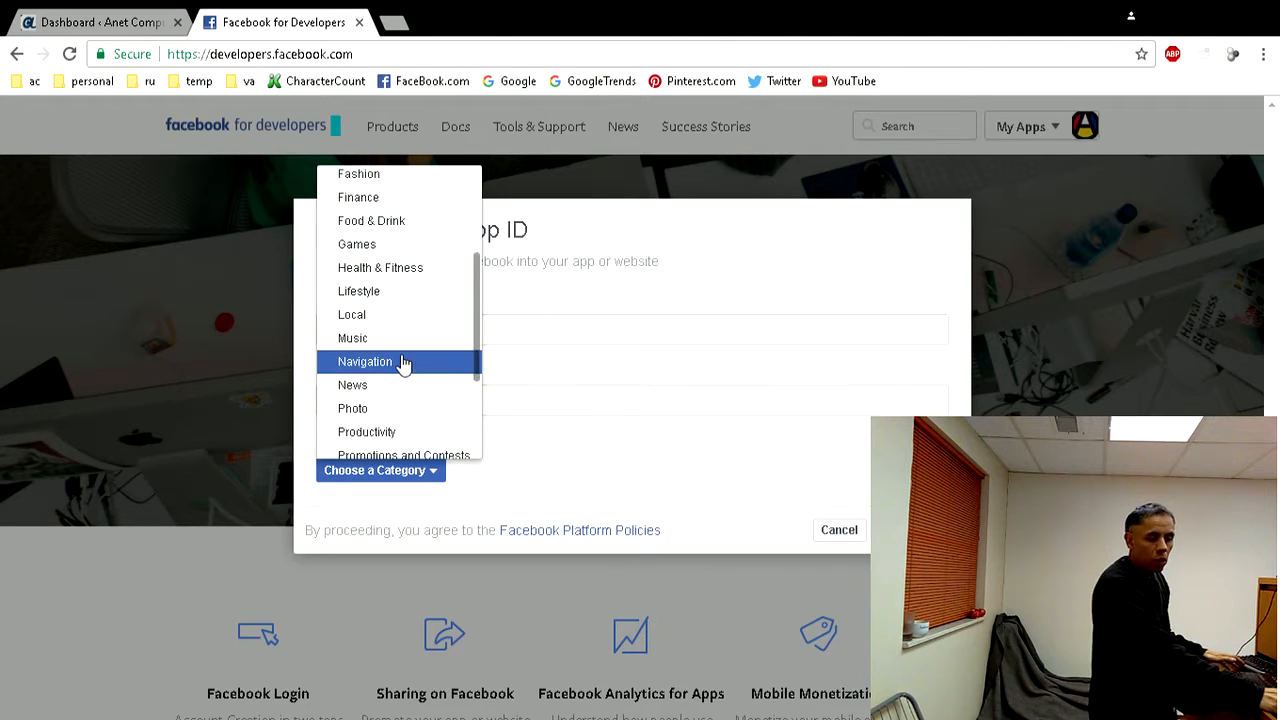
{"action": "scroll", "coordinate": [403, 365], "scroll_direction": "down", "scroll_amount": 2}
{"action": "scroll", "coordinate": [403, 365], "scroll_direction": "up", "scroll_amount": 4}
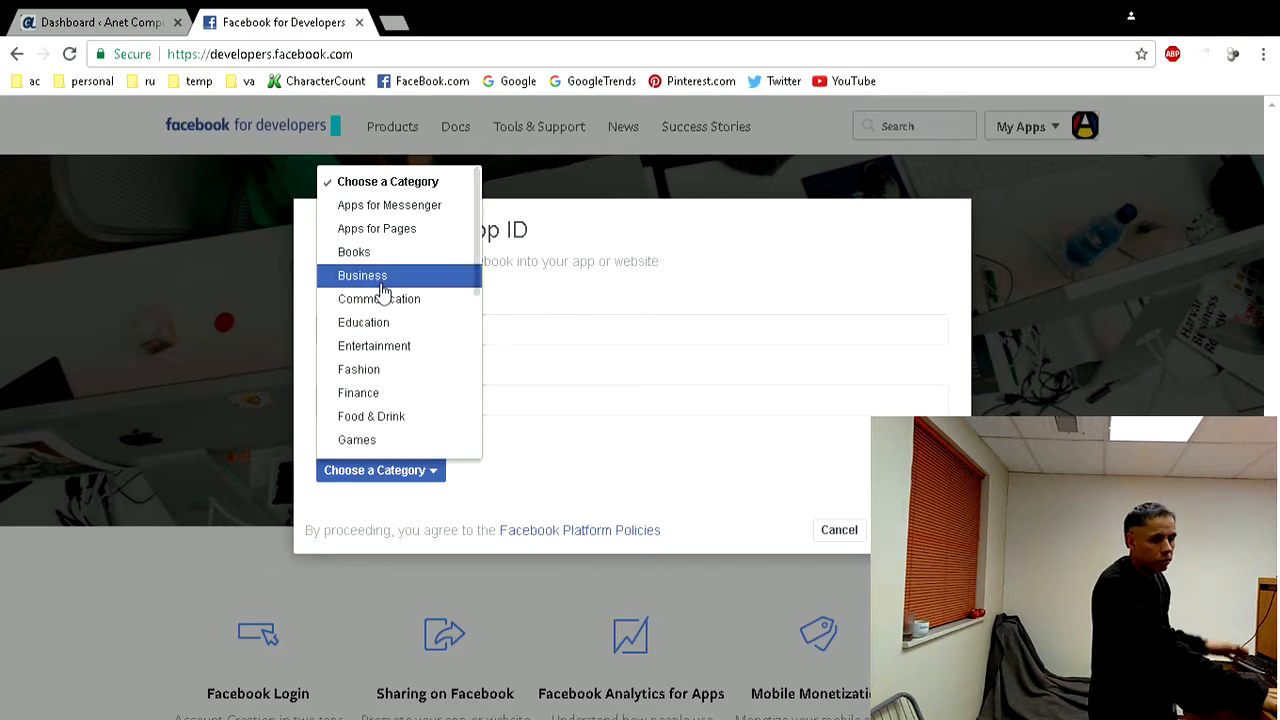
{"action": "scroll", "coordinate": [380, 321], "scroll_direction": "down", "scroll_amount": 2}
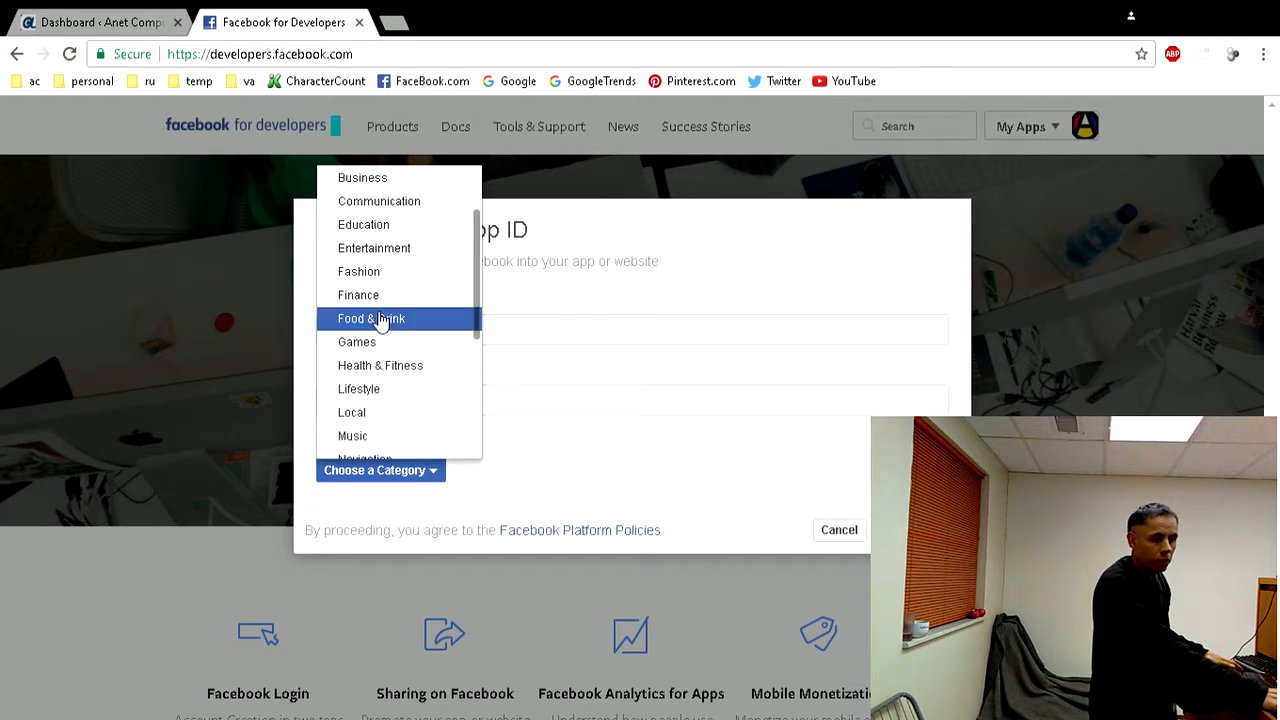
{"action": "scroll", "coordinate": [376, 305], "scroll_direction": "up", "scroll_amount": 2}
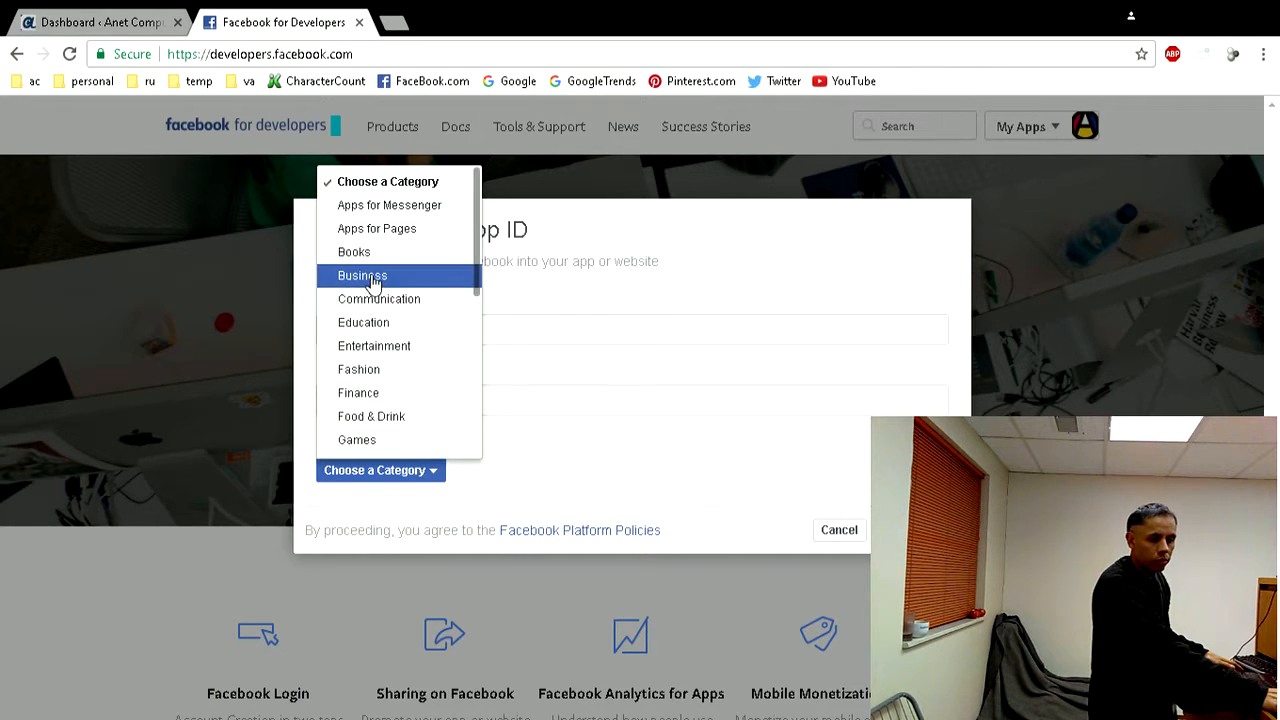
{"action": "left_click", "coordinate": [373, 280]}
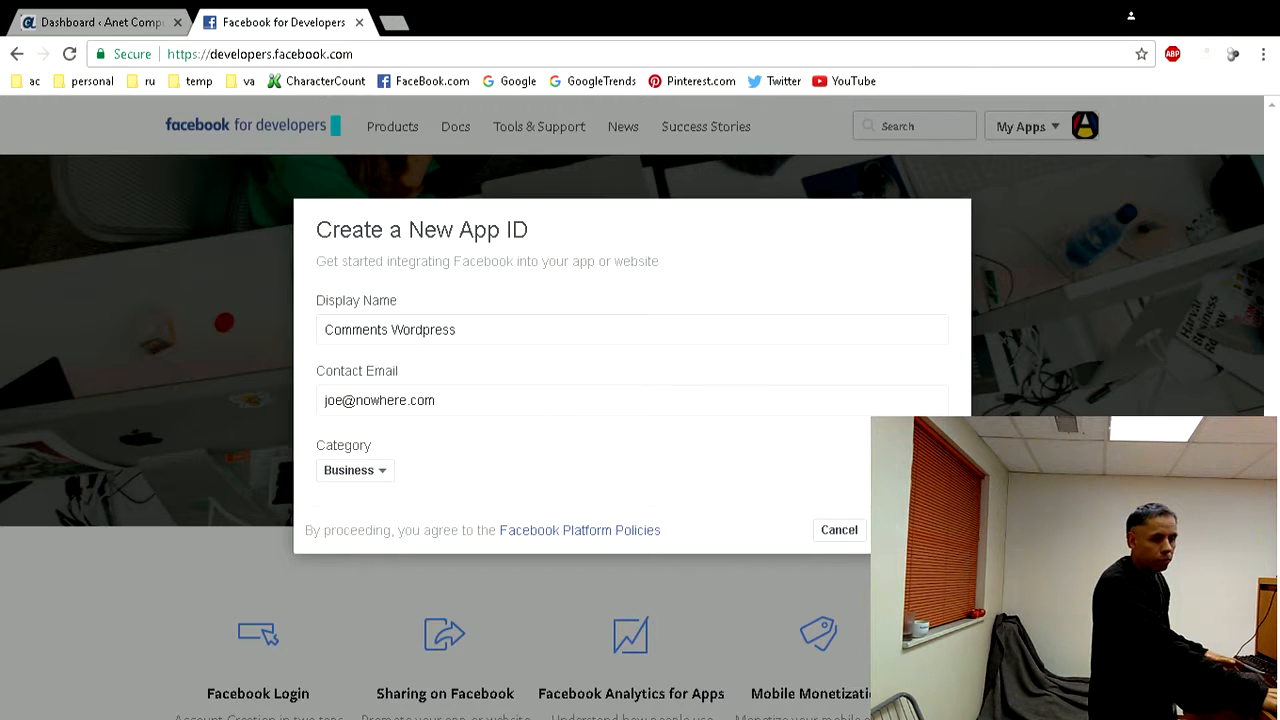
{"action": "left_click", "coordinate": [909, 530]}
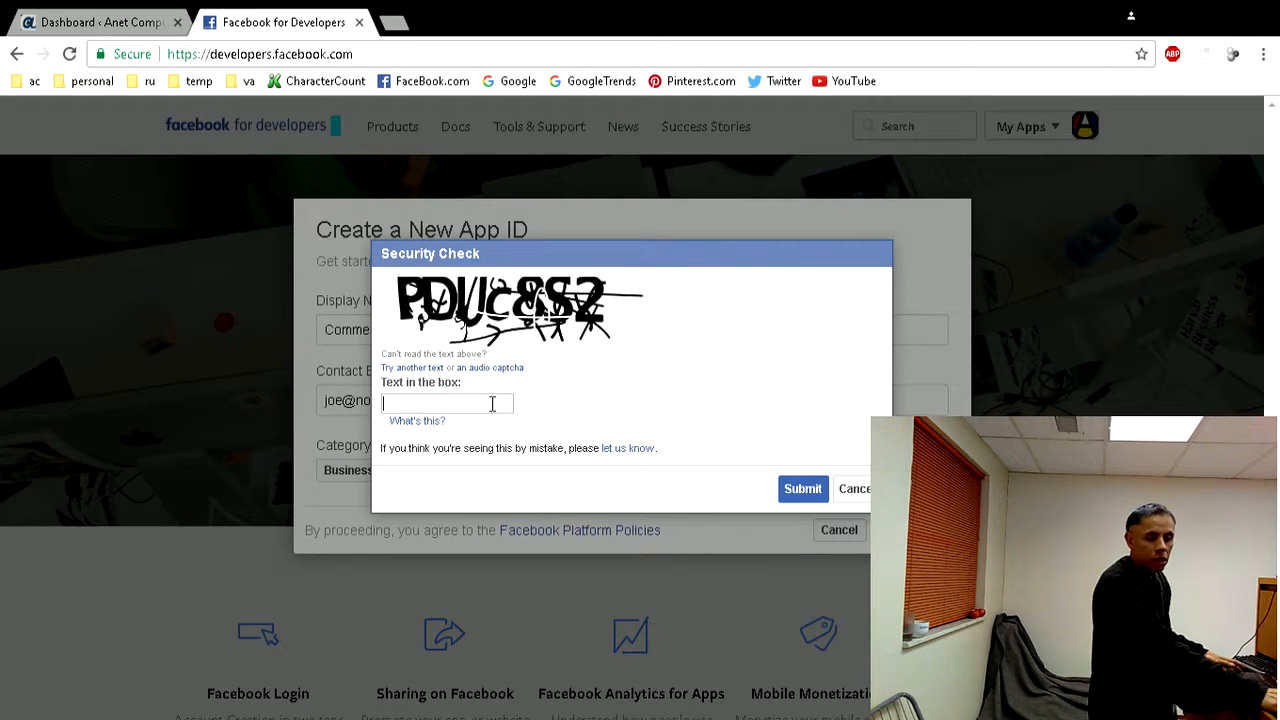
- Enter the captcha text in the security check and submit it to create the app
{"action": "type", "text": "p"}
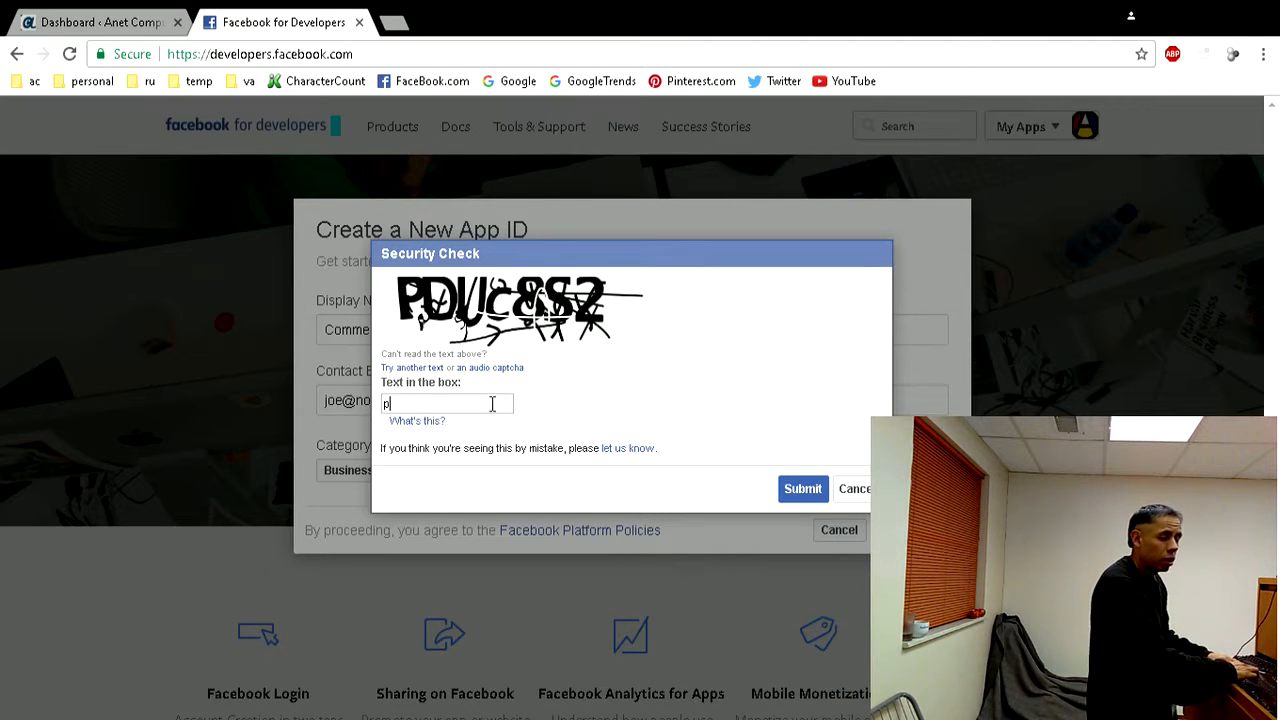
{"action": "type", "text": "du"}
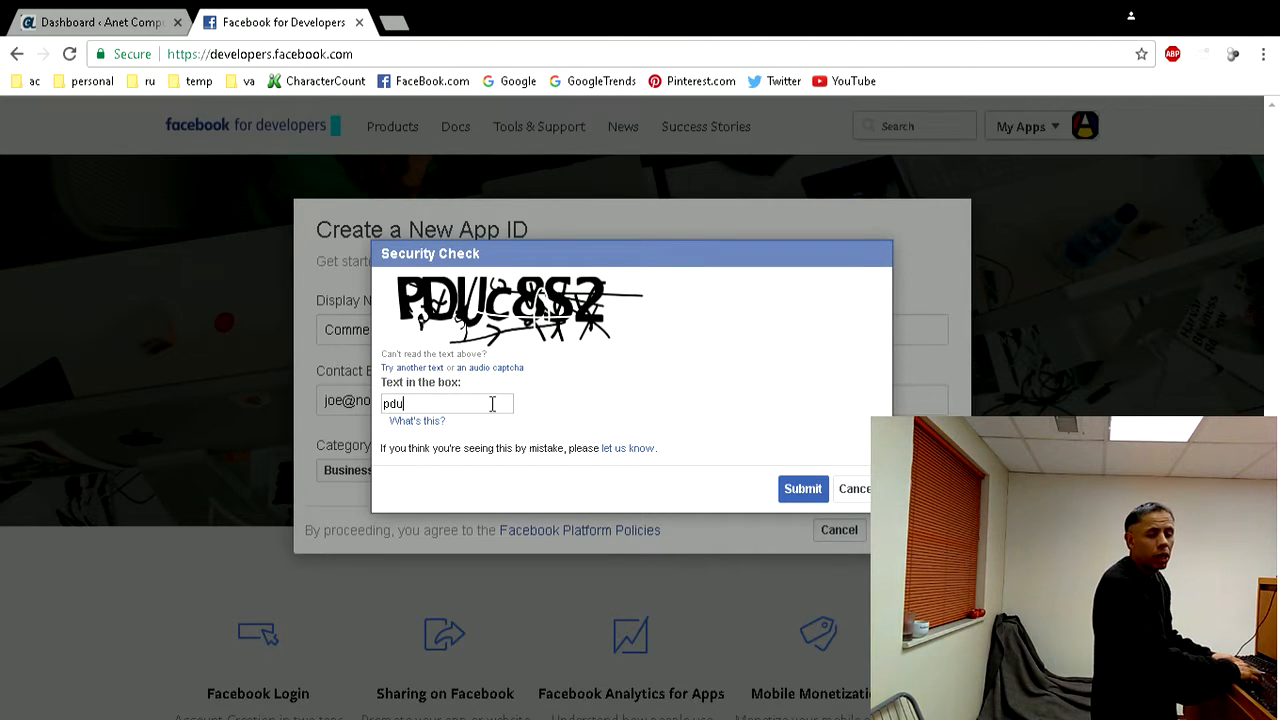
{"action": "type", "text": "c8"}
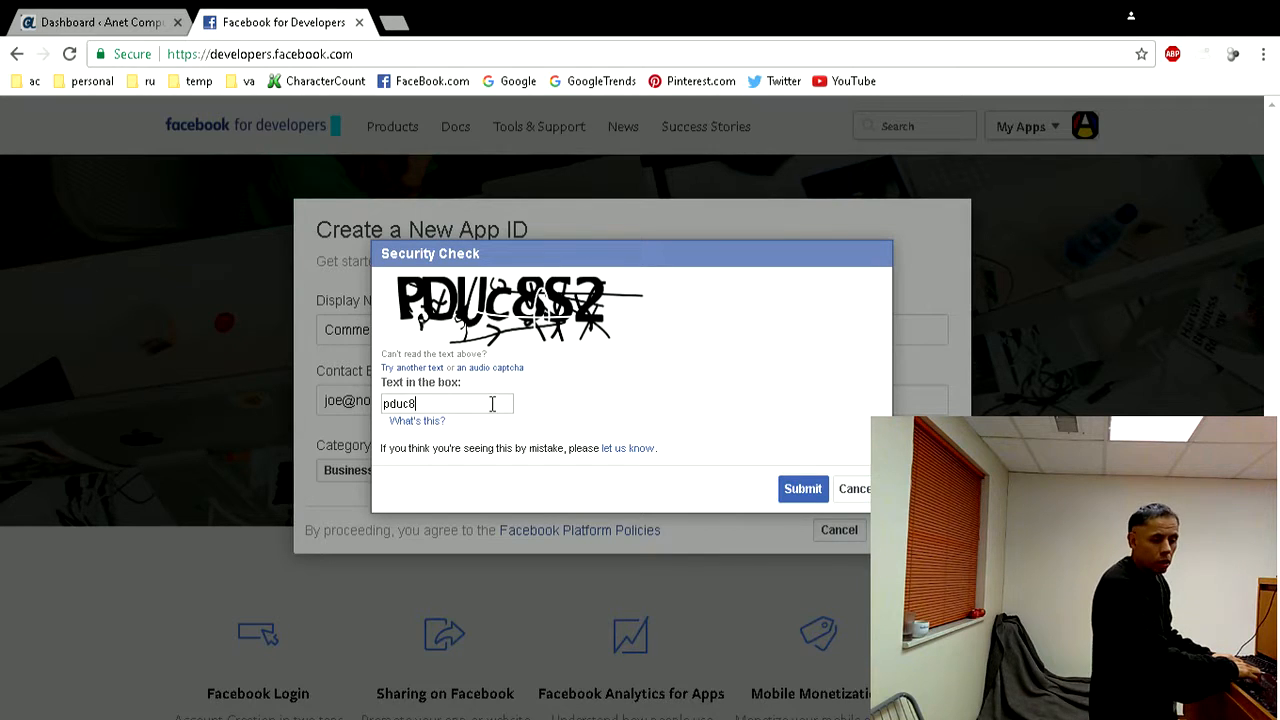
{"action": "type", "text": "s2"}
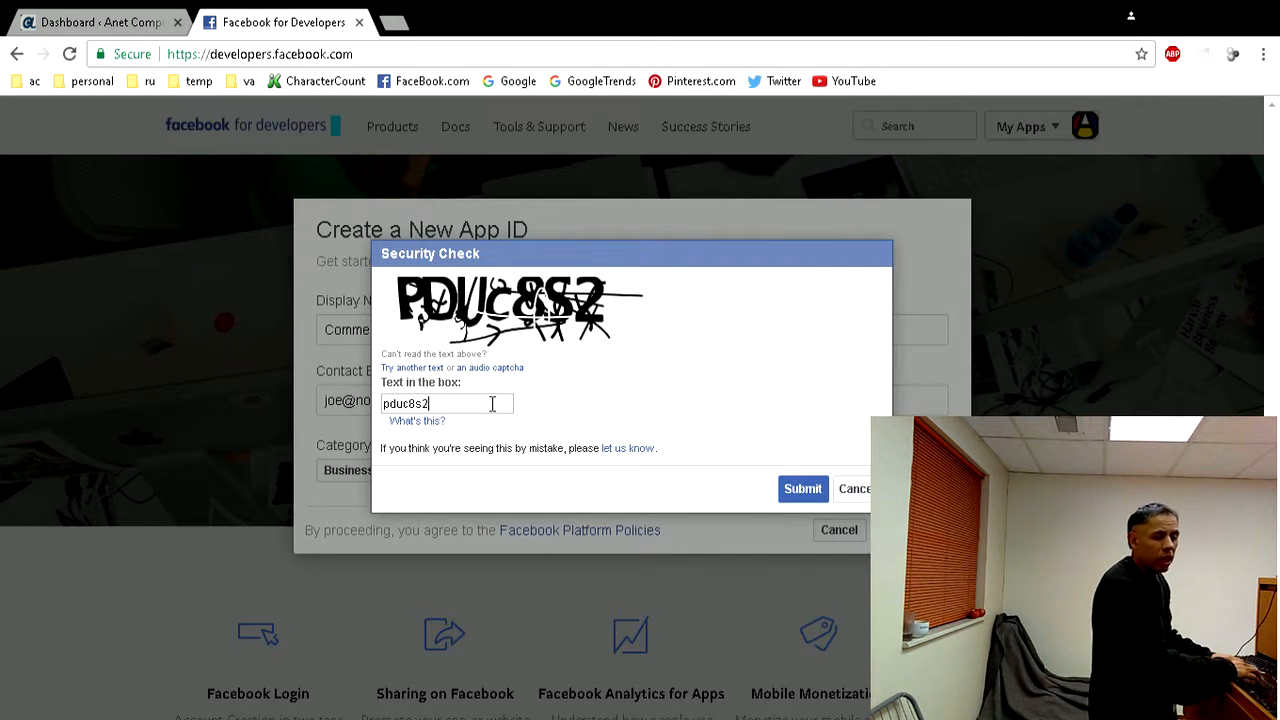
{"action": "left_click", "coordinate": [790, 488]}
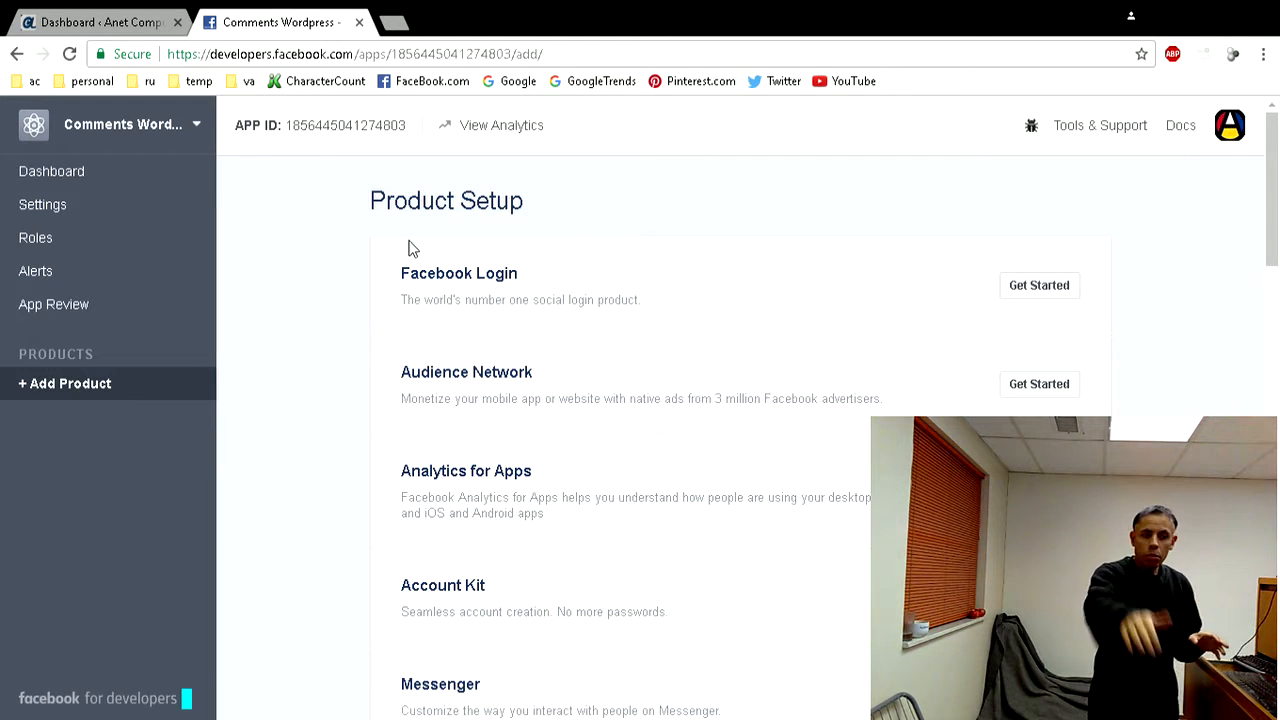
- Open the new app's basic settings and select its App ID value
{"action": "left_click", "coordinate": [290, 132]}
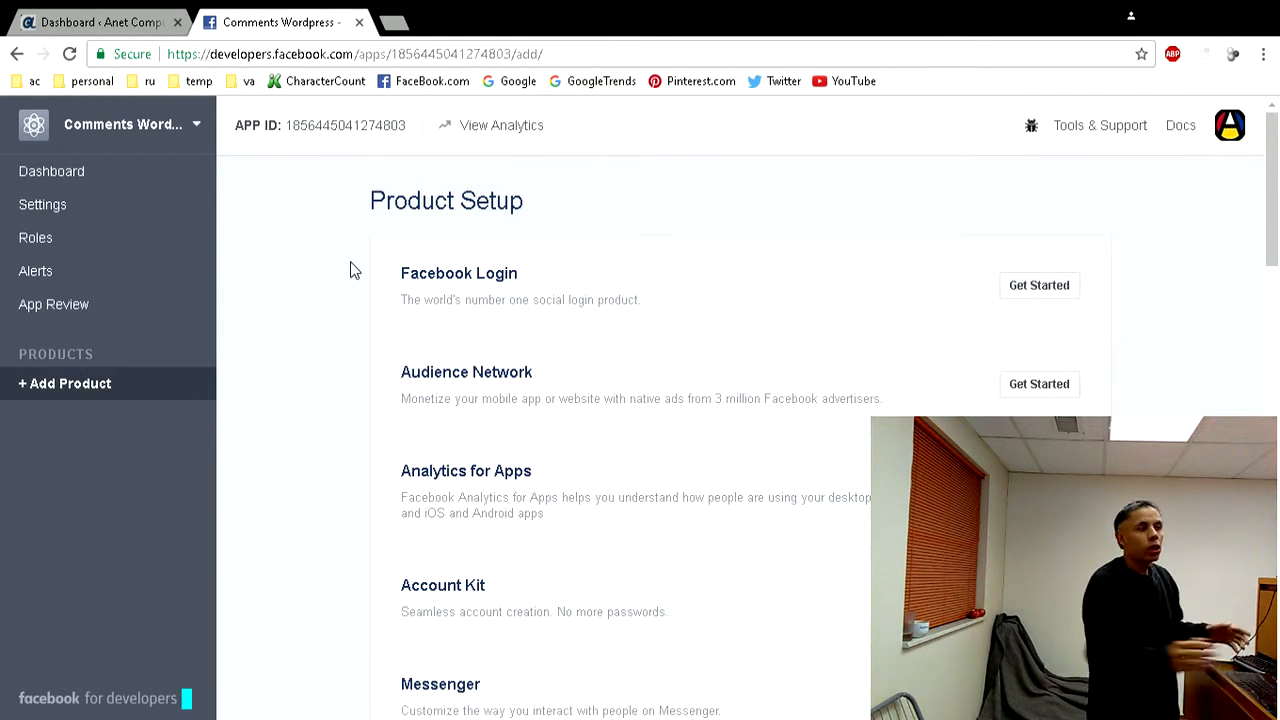
{"action": "left_click", "coordinate": [45, 205]}
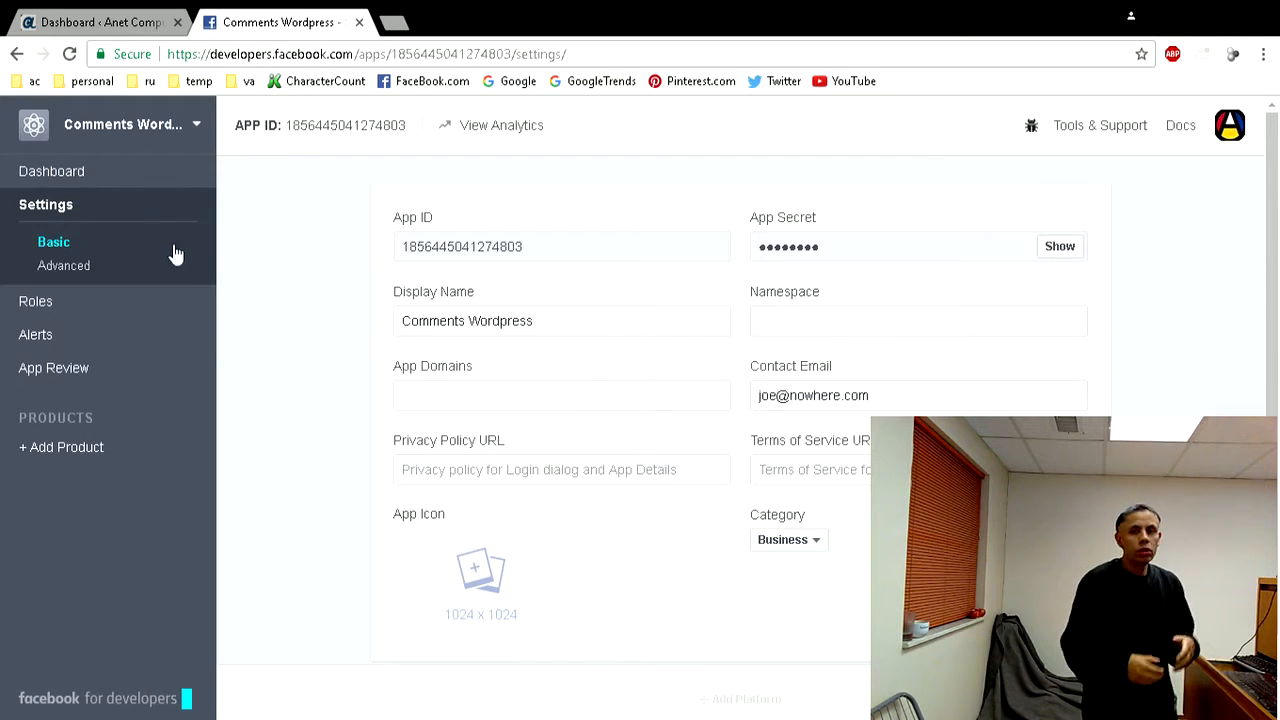
{"action": "double_click", "coordinate": [453, 245]}
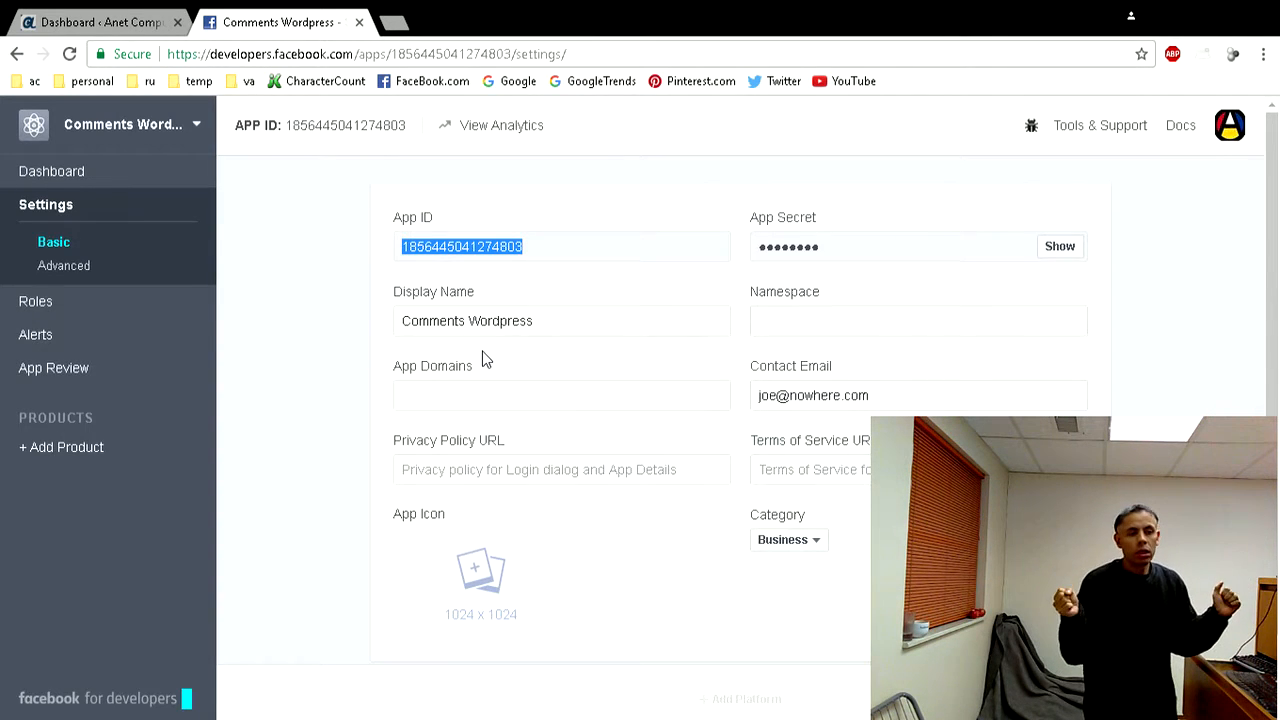
- Add the Website platform to the app's basic settings
{"action": "scroll", "coordinate": [540, 460], "scroll_direction": "down", "scroll_amount": 1}
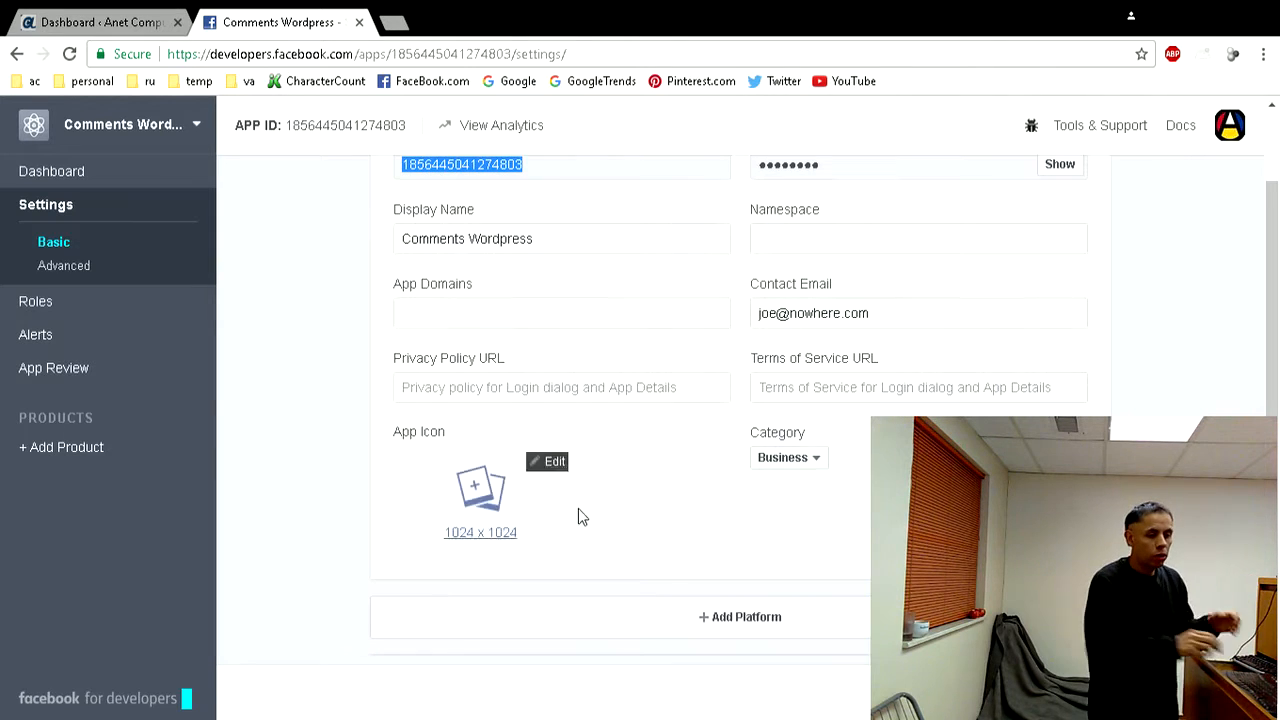
{"action": "left_click", "coordinate": [752, 630]}
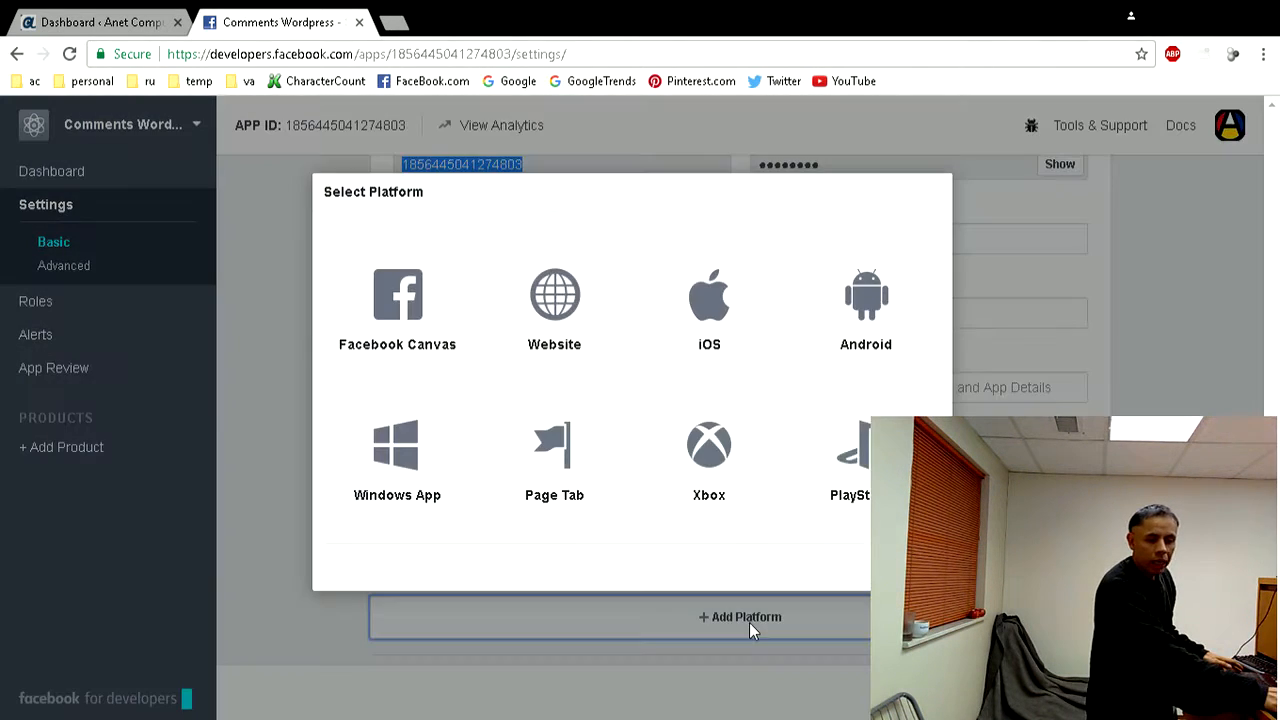
{"action": "left_click", "coordinate": [551, 308]}
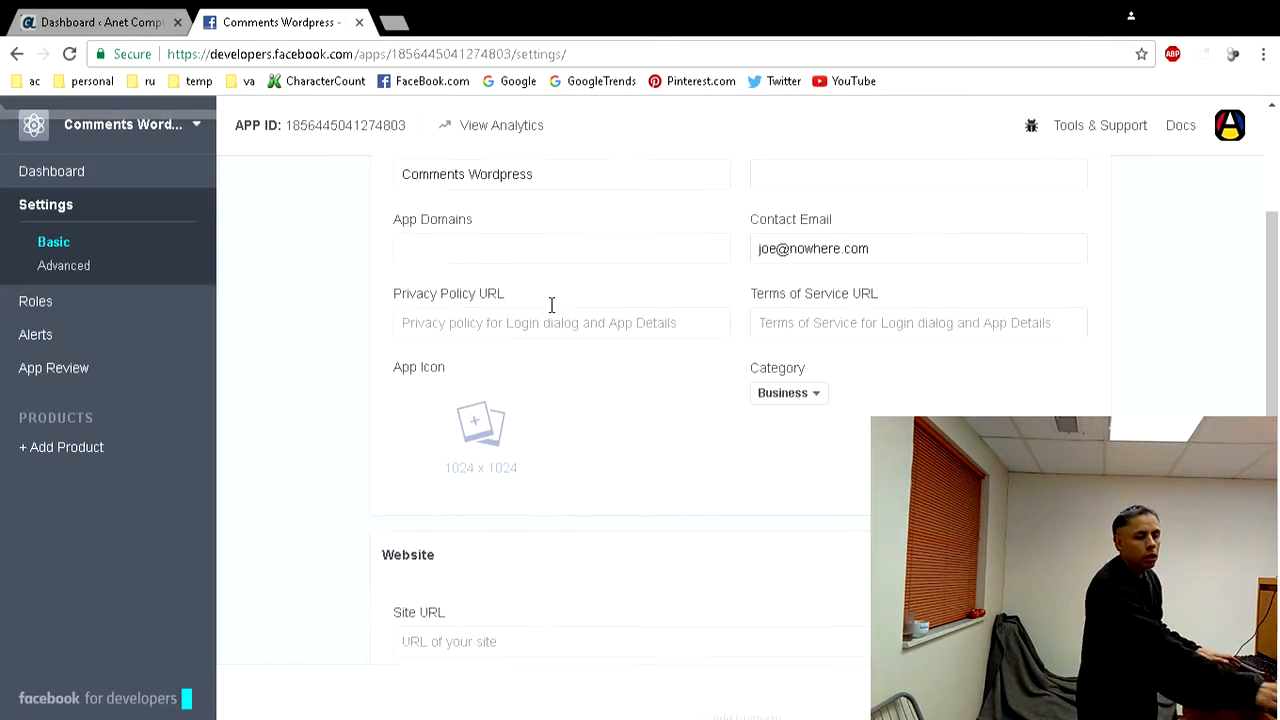
{"action": "scroll", "coordinate": [551, 305], "scroll_direction": "down", "scroll_amount": 1}
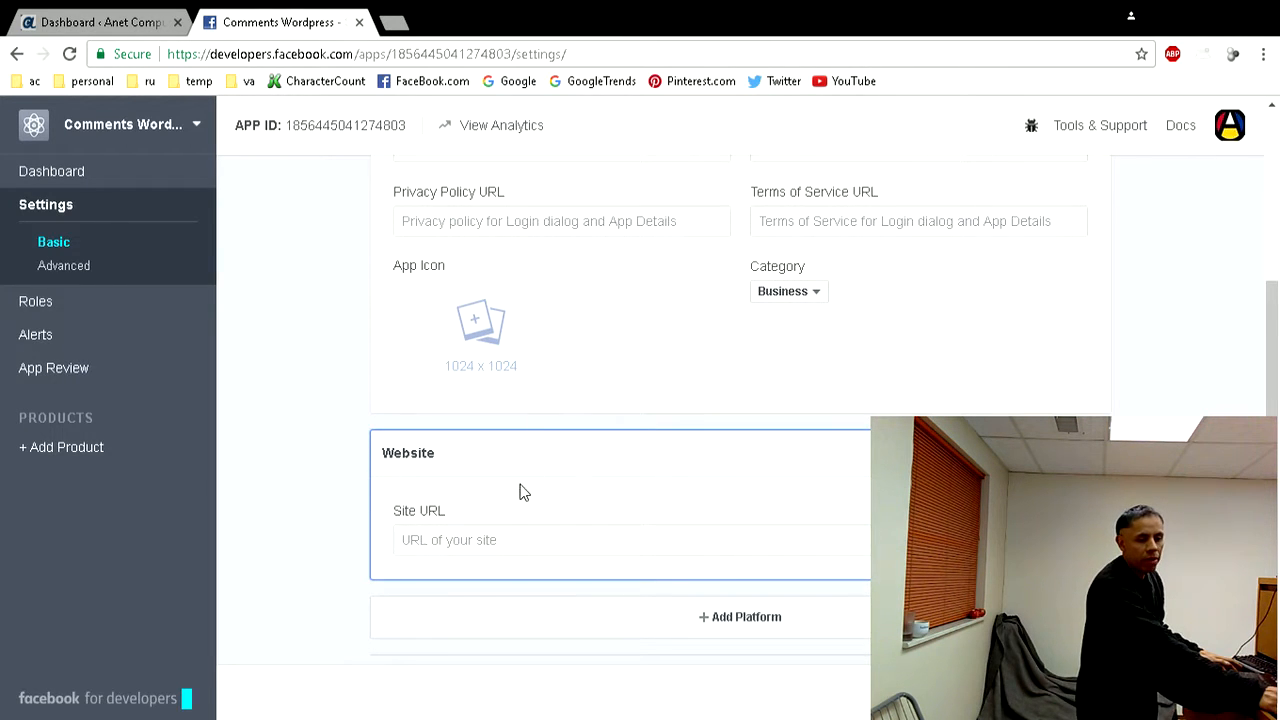
{"action": "left_click", "coordinate": [508, 534]}
{"action": "type", "text": "http"}
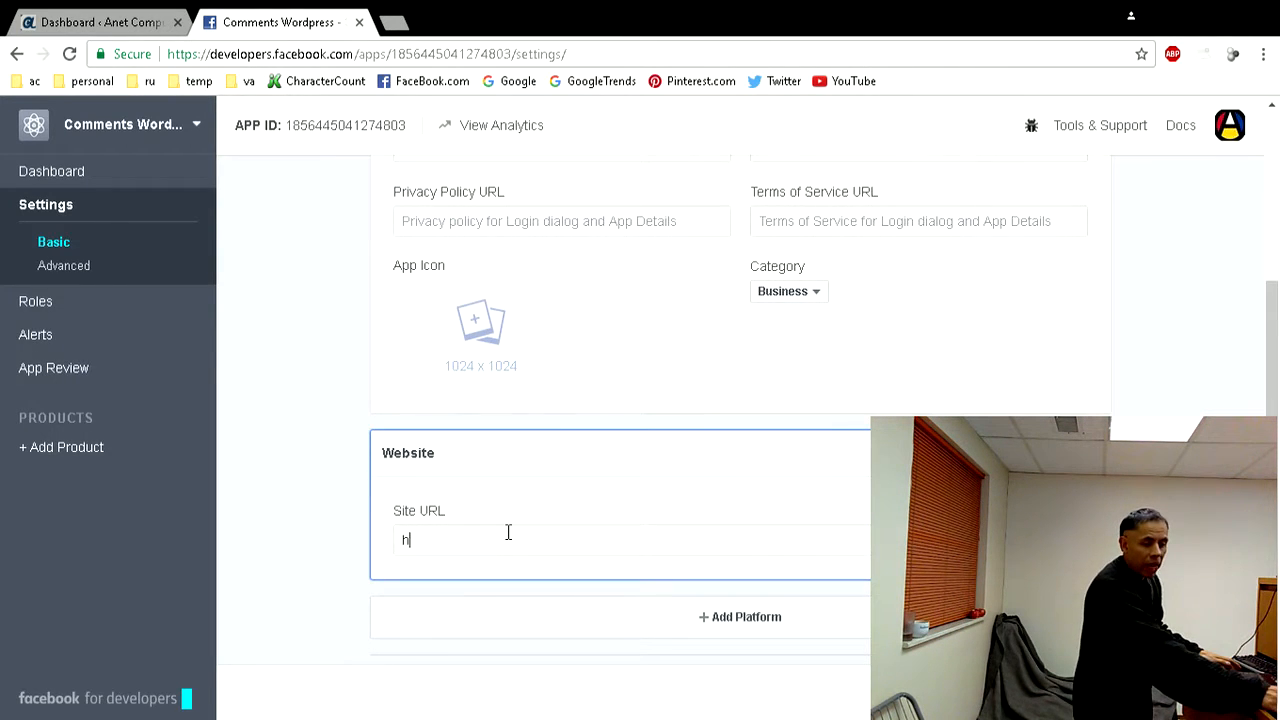
{"action": "type", "text": "//"}
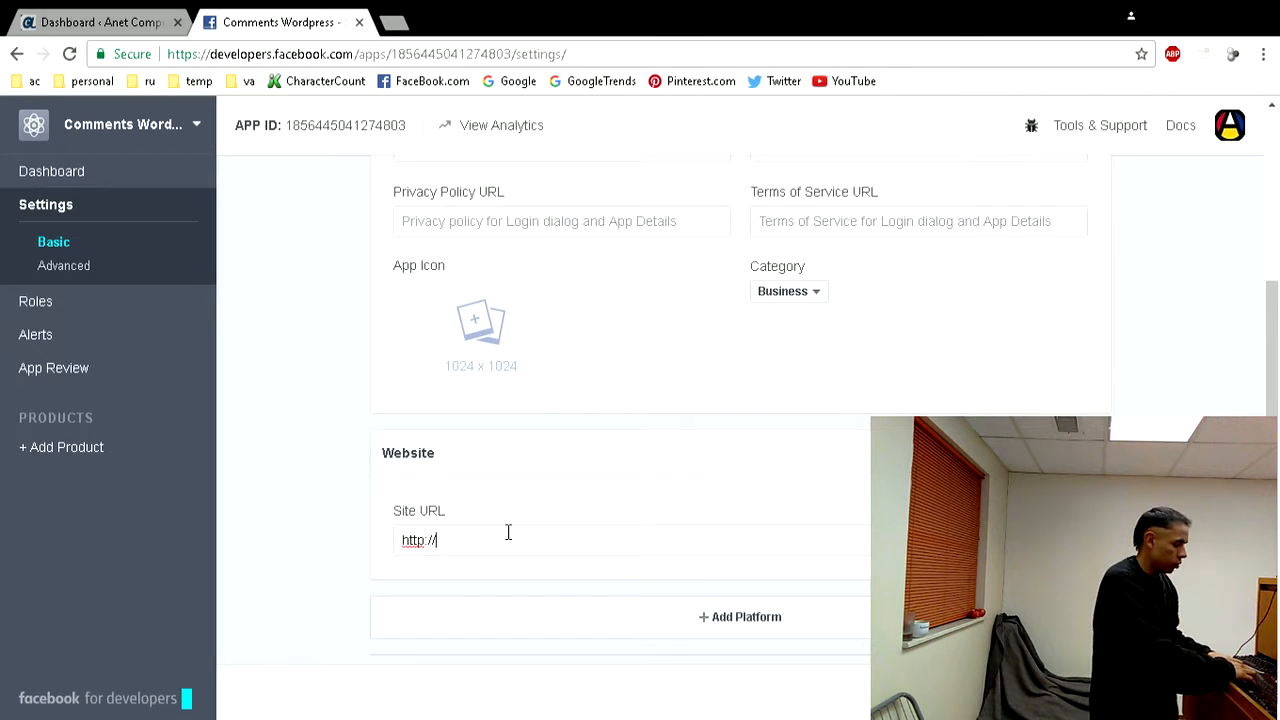
{"action": "type", "text": "anetcompu"}
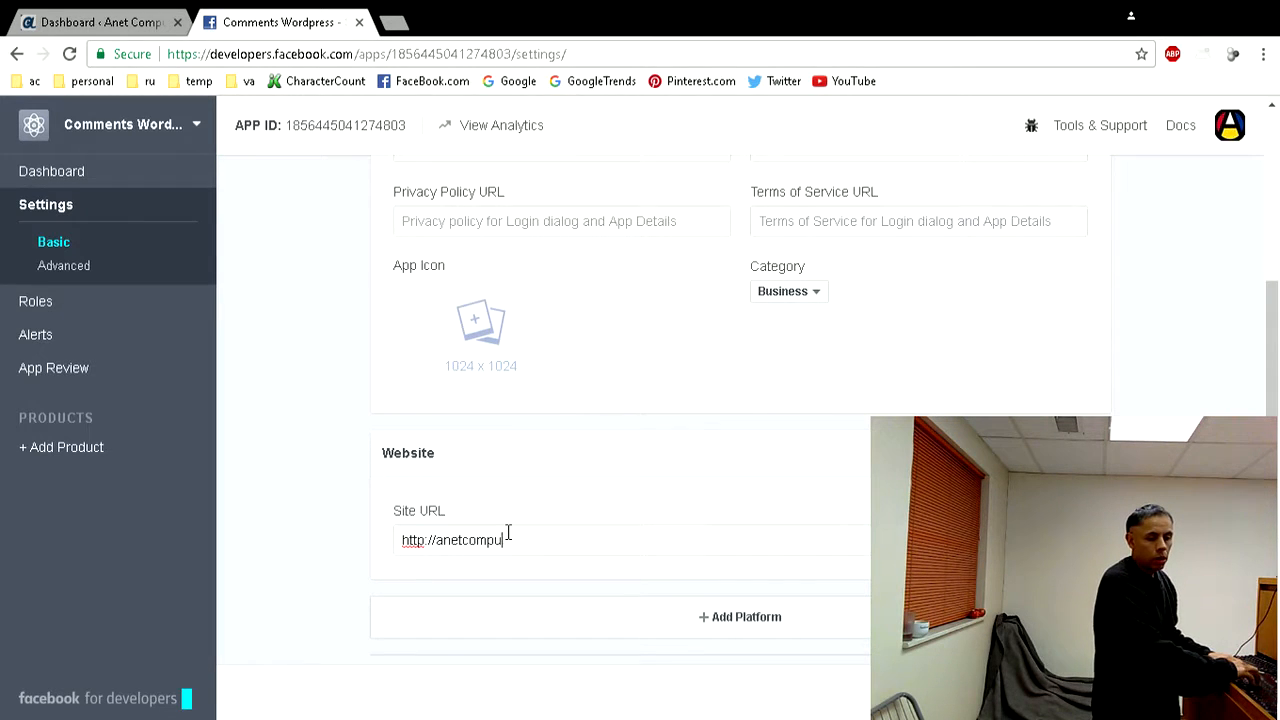
{"action": "type", "text": "ters.com"}
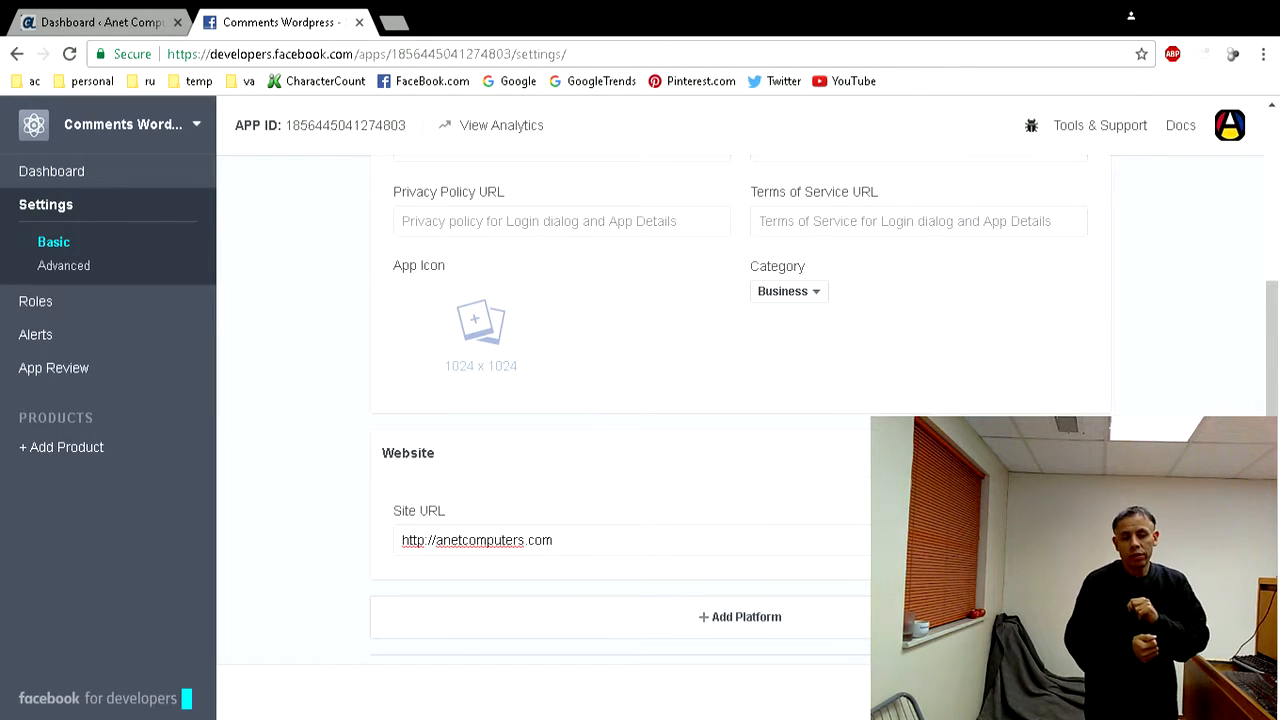
{"action": "key", "text": "Return"}
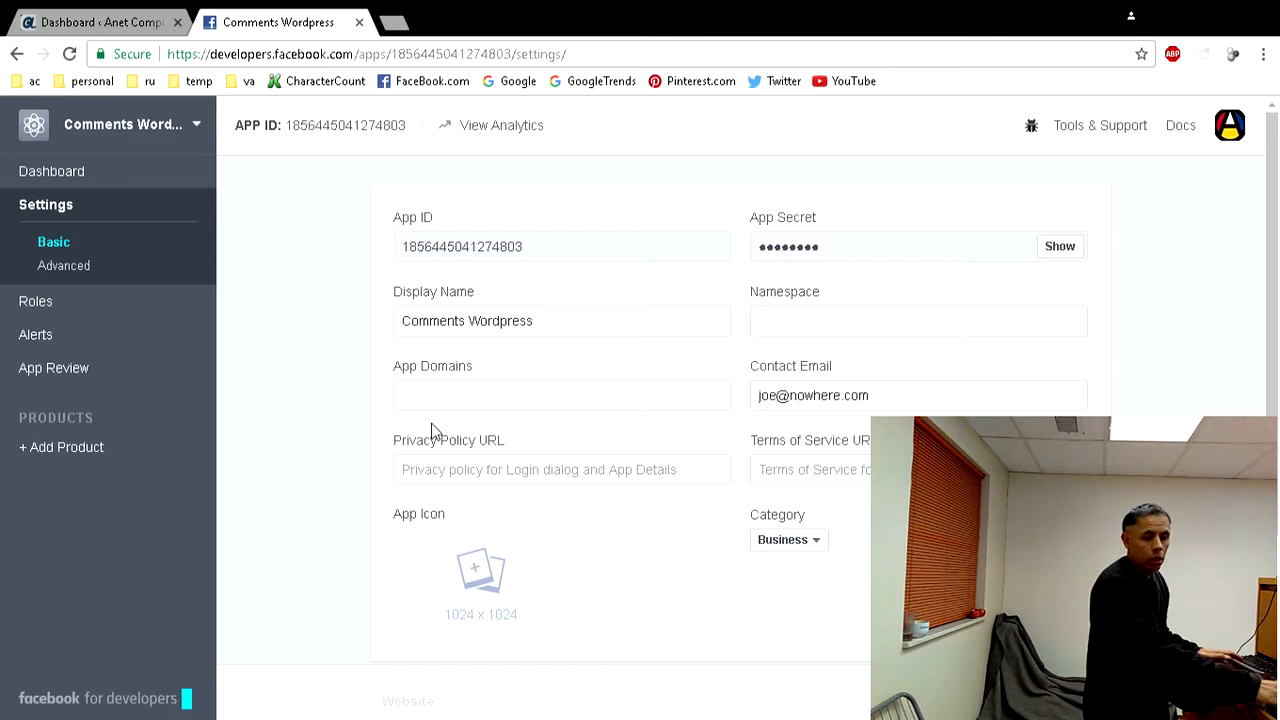
{"action": "scroll", "coordinate": [305, 403], "scroll_direction": "down", "scroll_amount": 1}
{"action": "scroll", "coordinate": [303, 401], "scroll_direction": "down", "scroll_amount": 2}
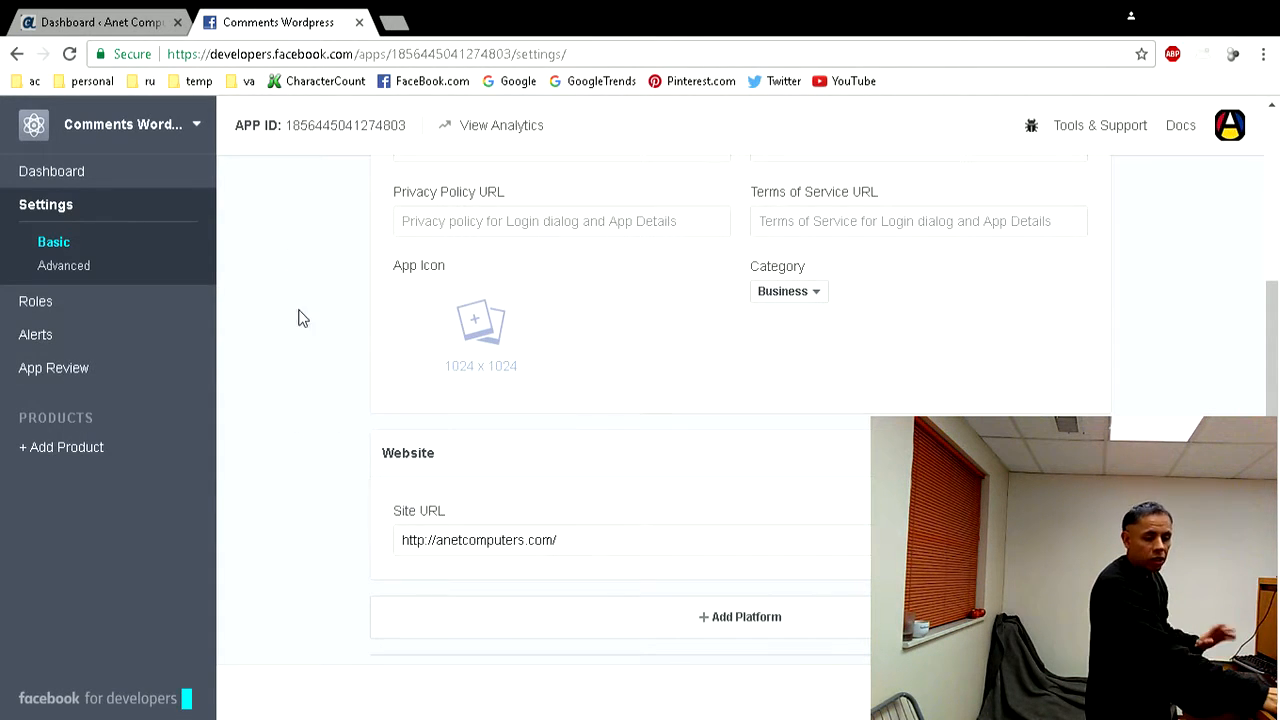
- Switch to the WordPress dashboard and open the page for adding new plugins
{"action": "left_click", "coordinate": [134, 28]}
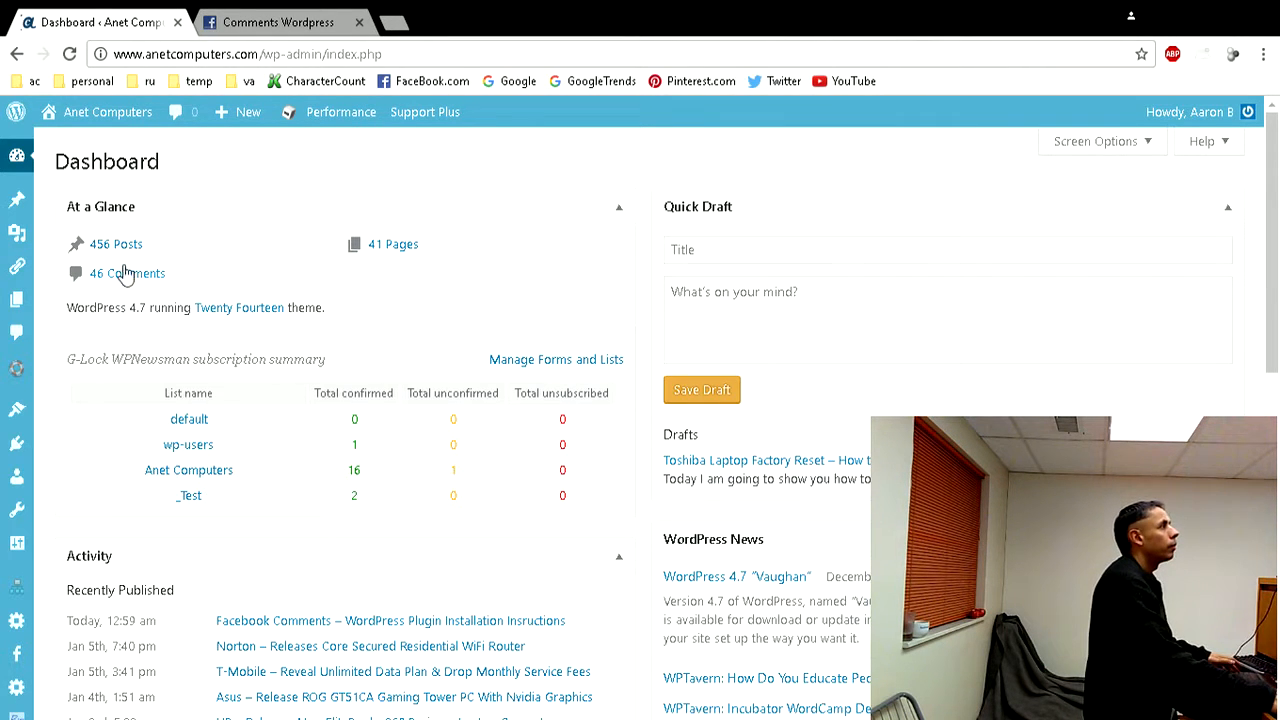
{"action": "mouse_move", "coordinate": [5, 200]}
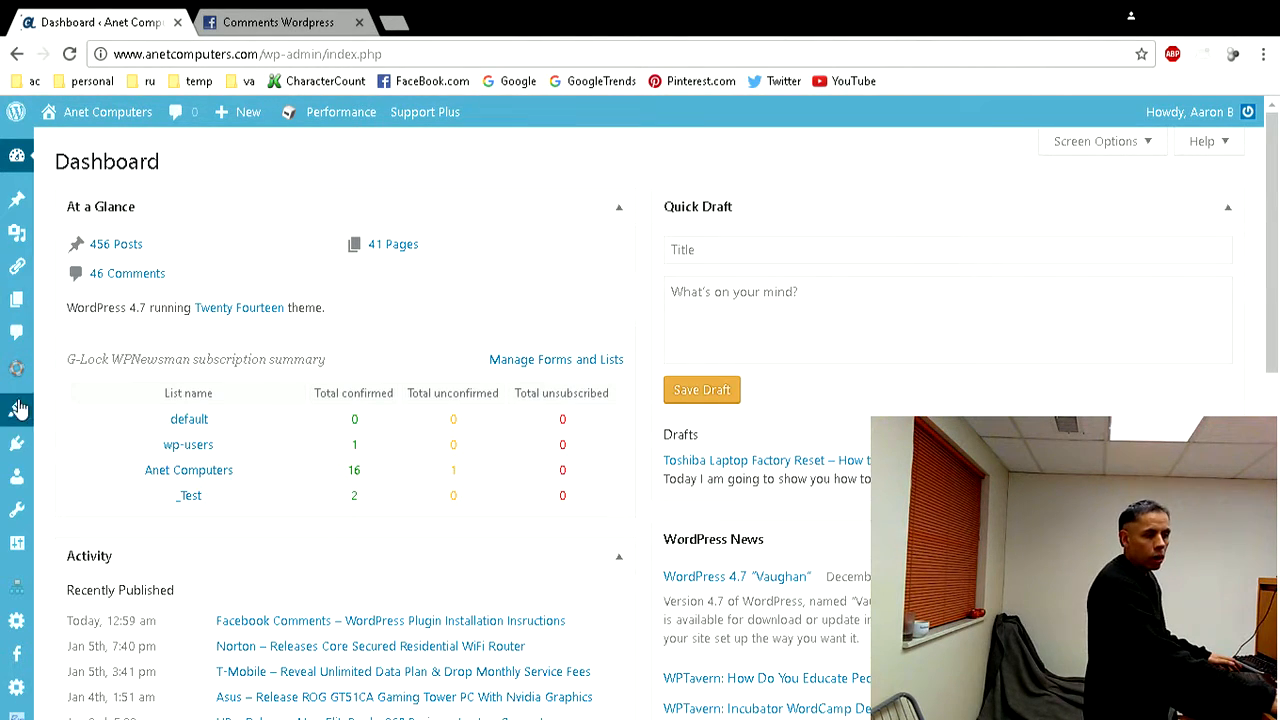
{"action": "mouse_move", "coordinate": [20, 447]}
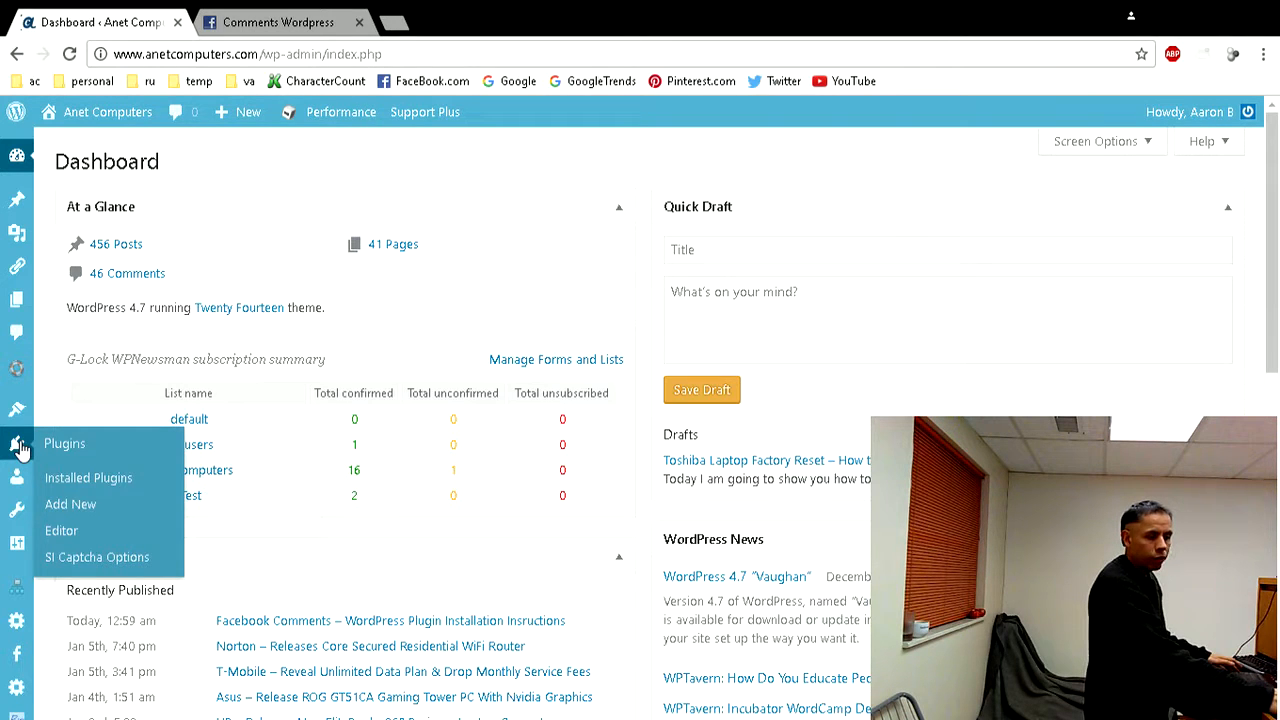
{"action": "left_click", "coordinate": [75, 506]}
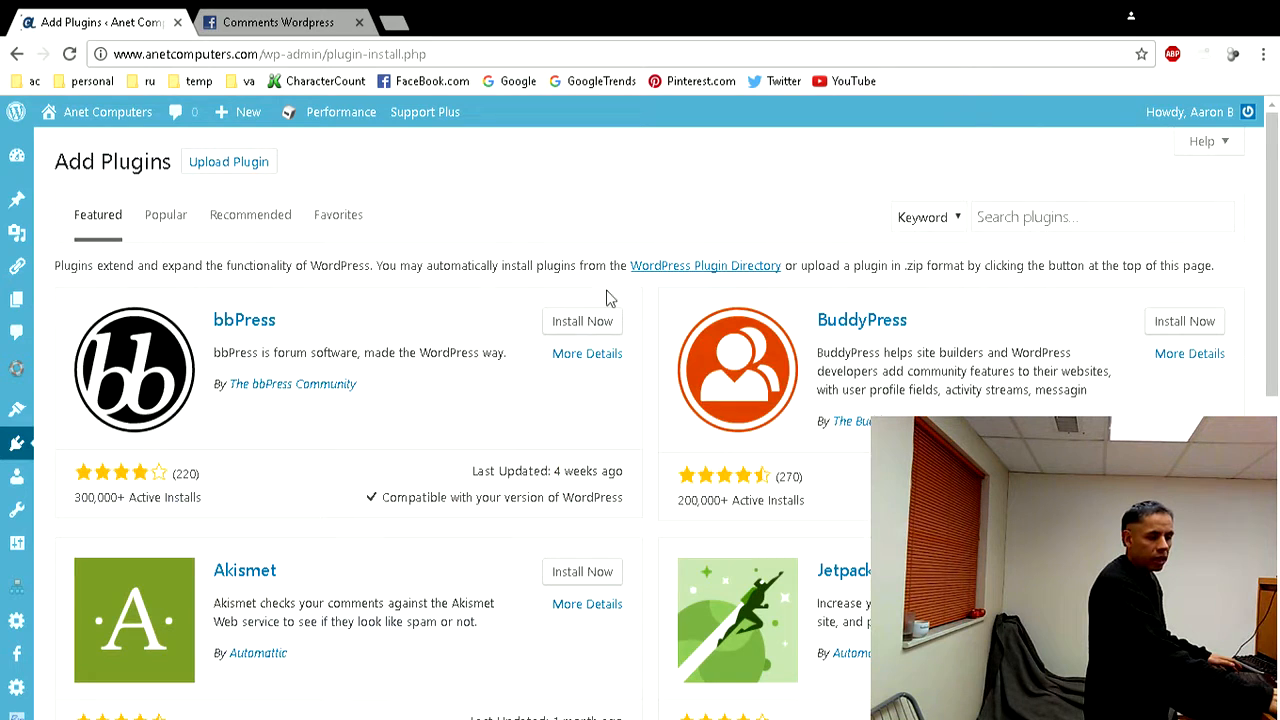
- Search for "facebook comments wordpress", and install and activate the Facebook comments WordPress plugin by wpdevart
{"action": "left_click", "coordinate": [1066, 218]}
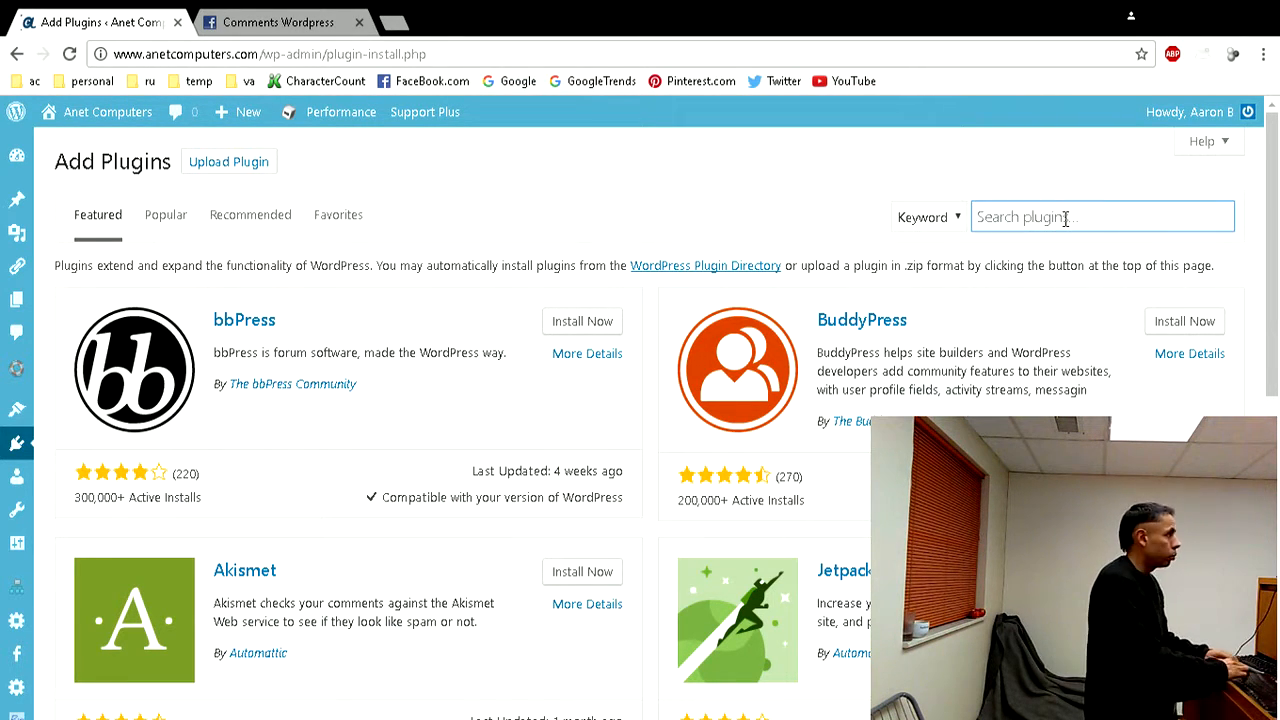
{"action": "type", "text": "fac"}
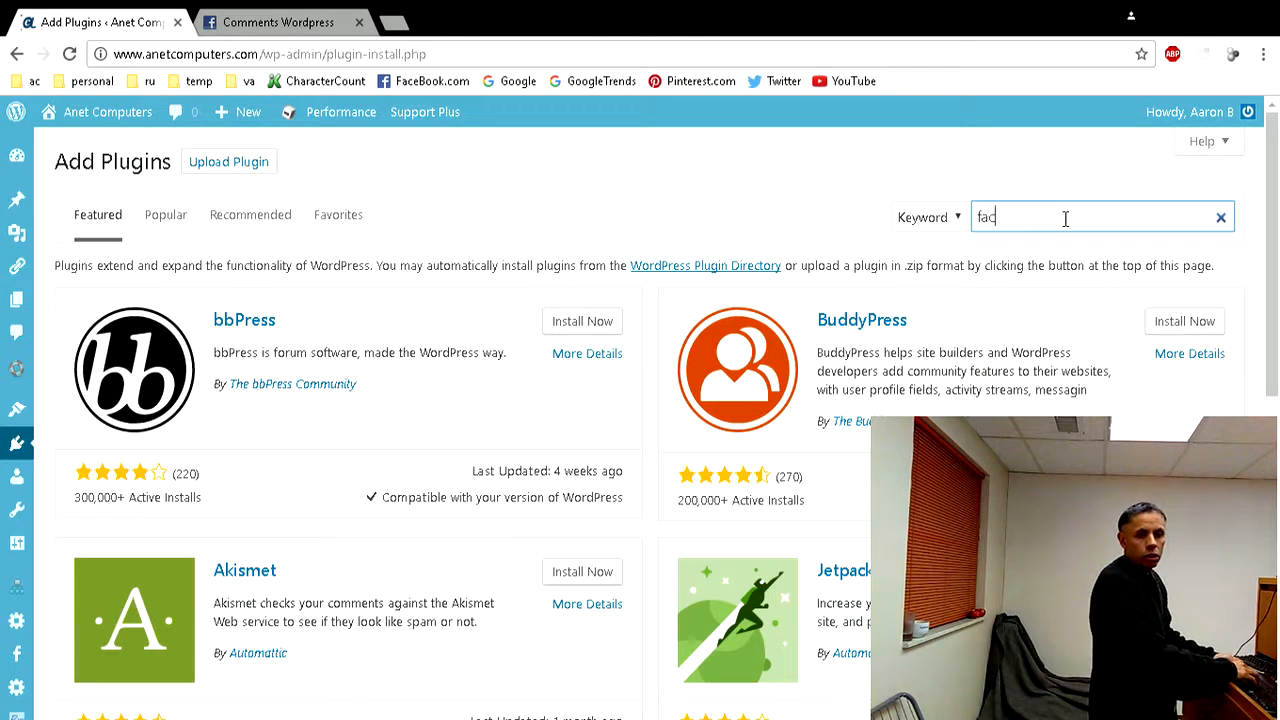
{"action": "type", "text": "ebook co"}
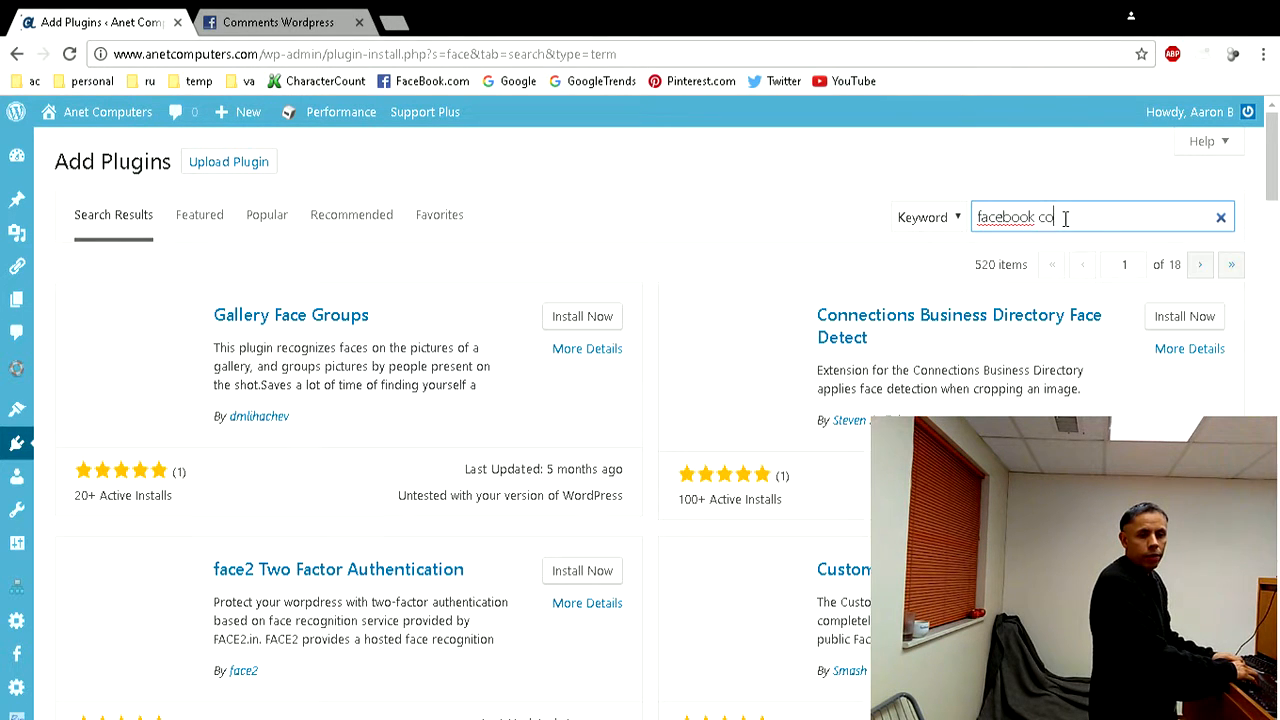
{"action": "type", "text": "mments wordpress"}
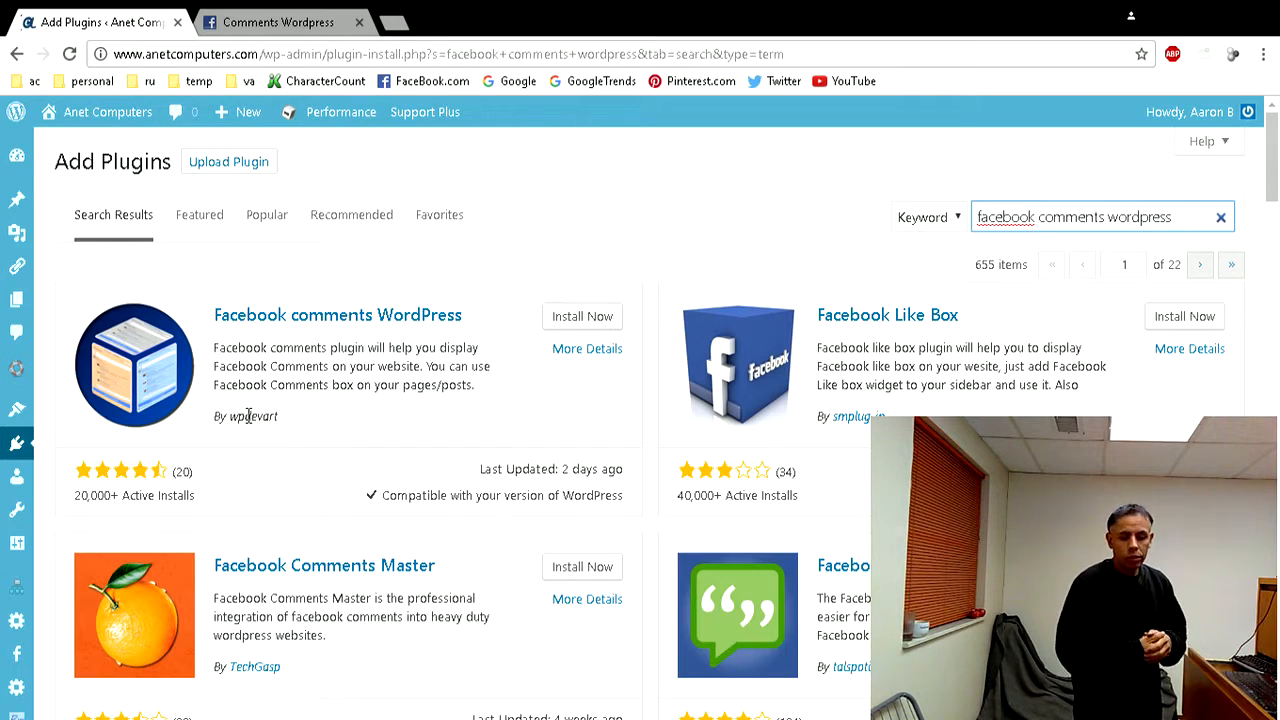
{"action": "left_click", "coordinate": [580, 318]}
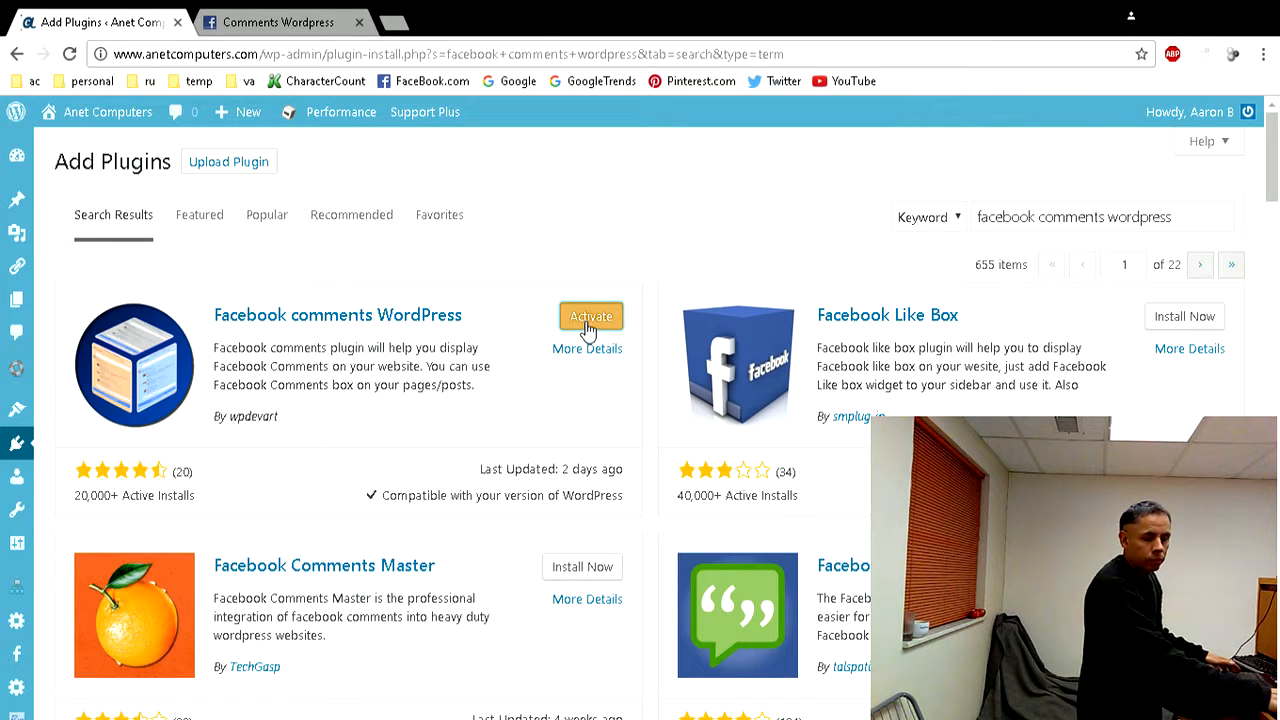
{"action": "left_click", "coordinate": [590, 318]}
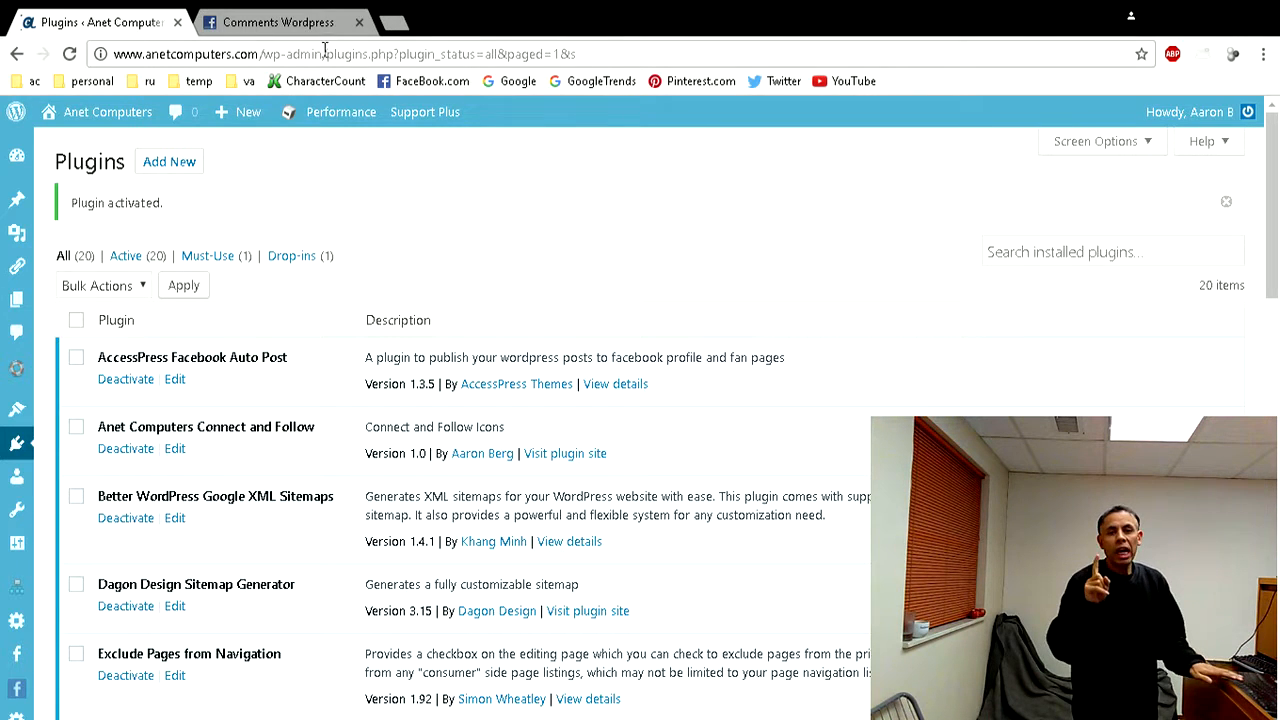
- Return to the Facebook app's basic settings and copy its App ID value
{"action": "left_click", "coordinate": [306, 24]}
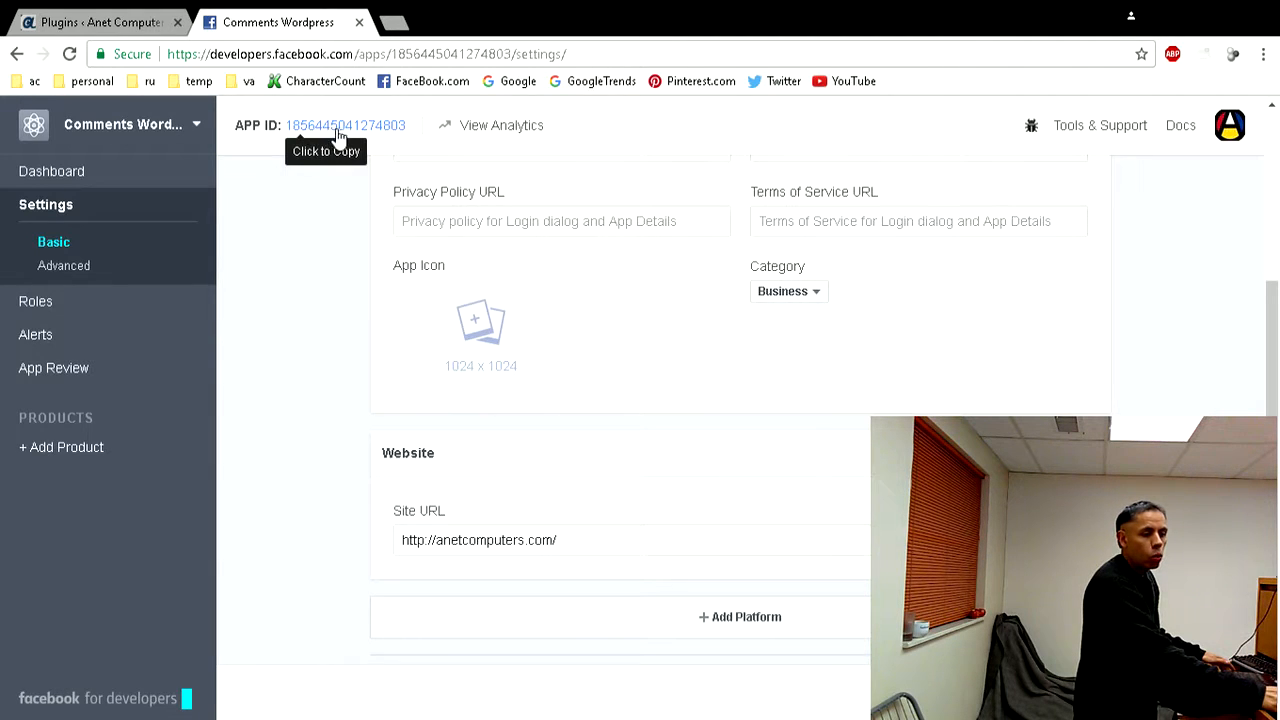
{"action": "scroll", "coordinate": [383, 334], "scroll_direction": "up", "scroll_amount": 3}
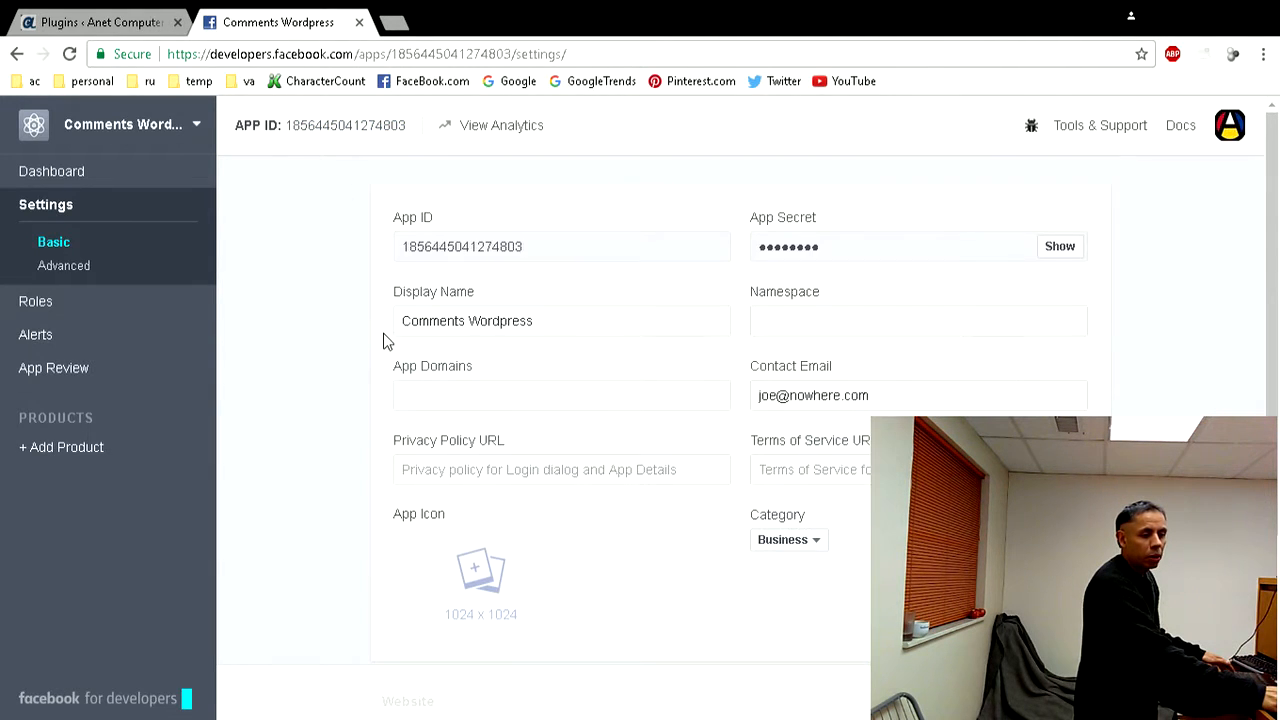
{"action": "double_click", "coordinate": [498, 247]}
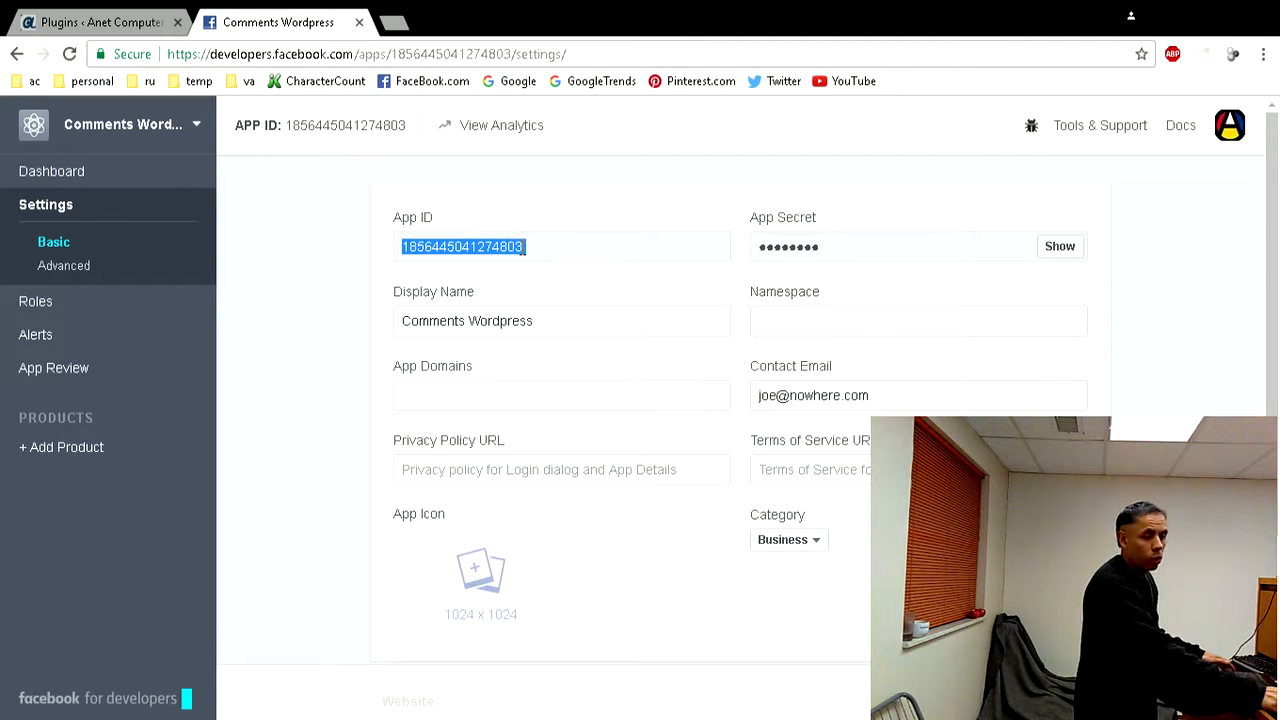
{"action": "left_click", "coordinate": [347, 251]}
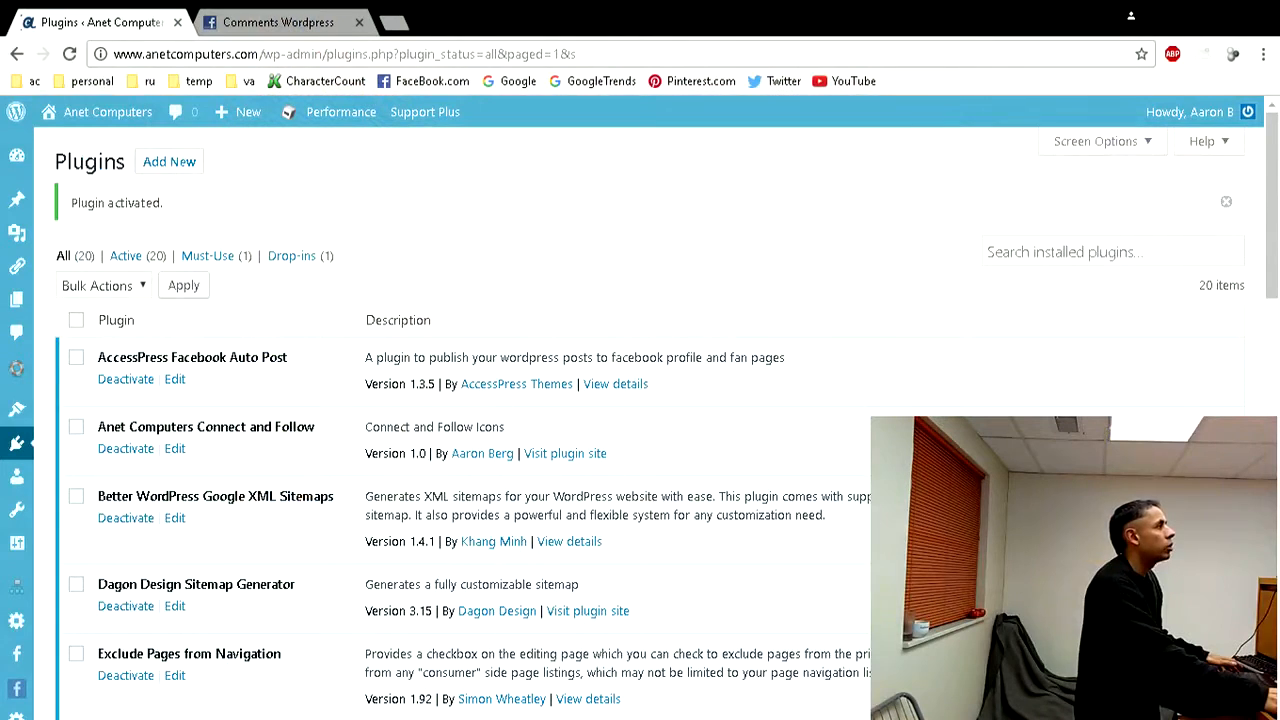
- Paste the copied App ID into the WordPress Facebook Comments plugin settings and compare it with the ID in the Facebook app
{"action": "mouse_move", "coordinate": [20, 690]}
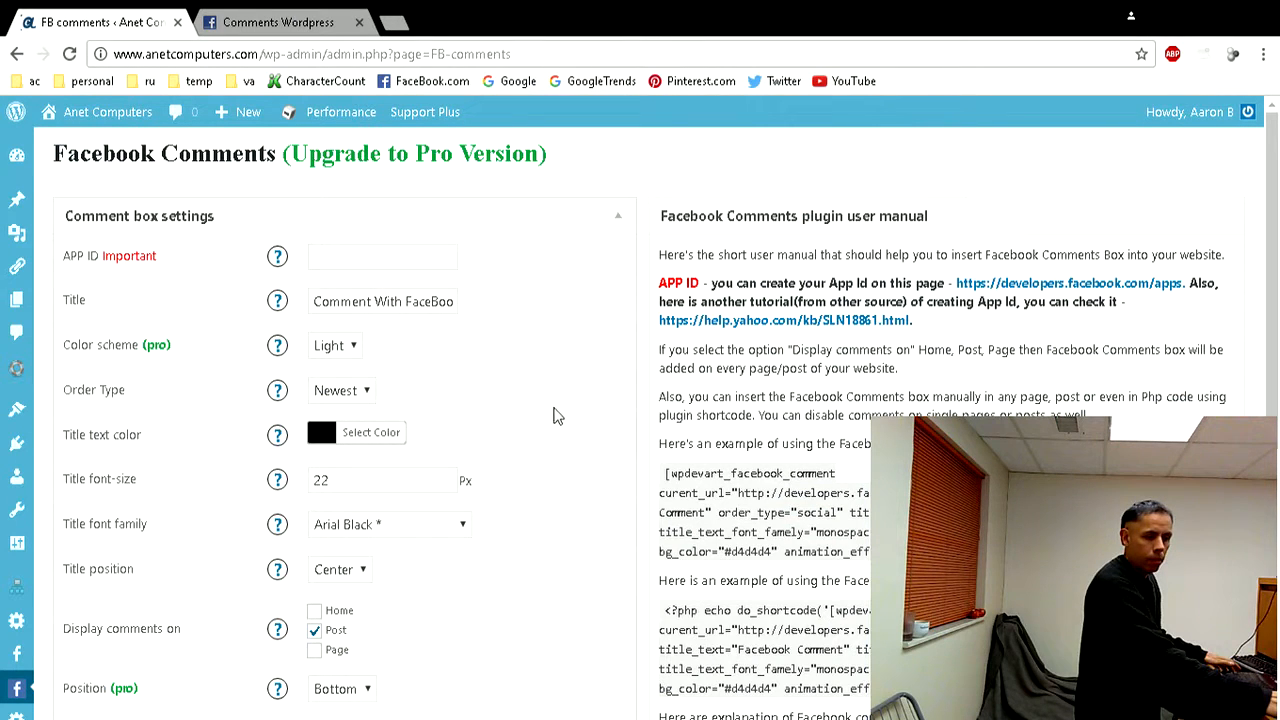
{"action": "left_click", "coordinate": [354, 261]}
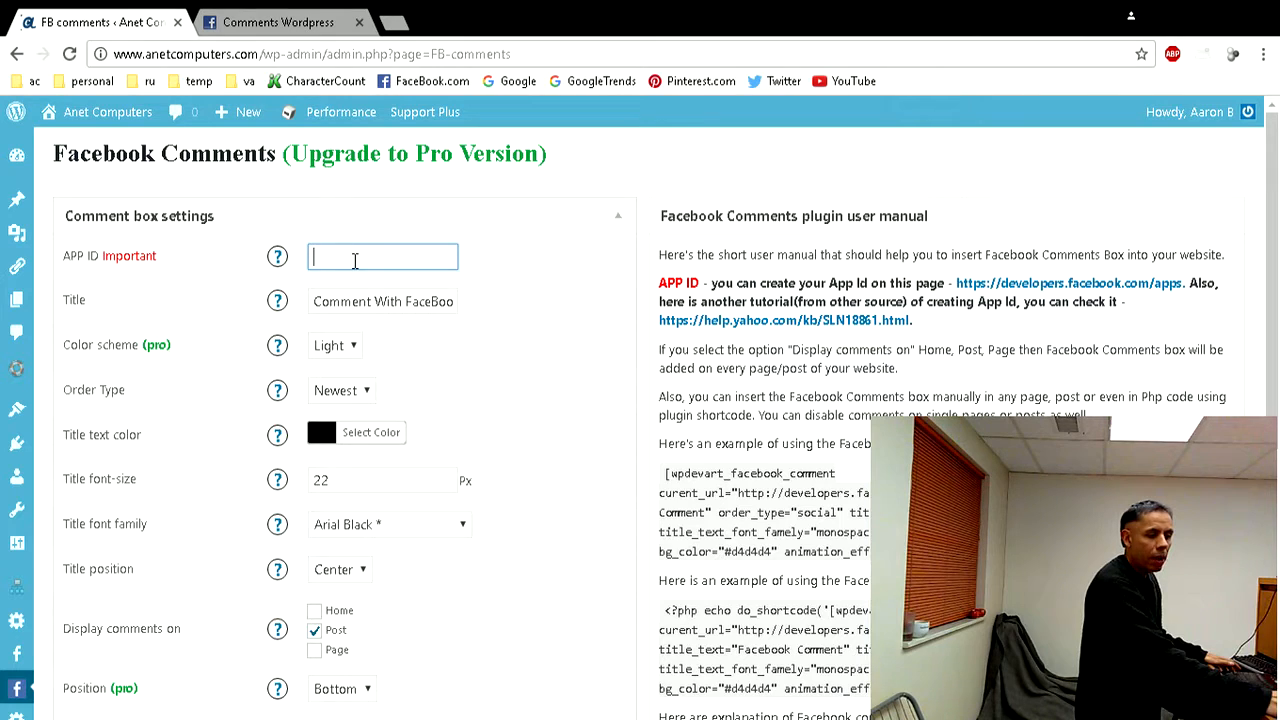
{"action": "key", "text": "ctrl+v"}
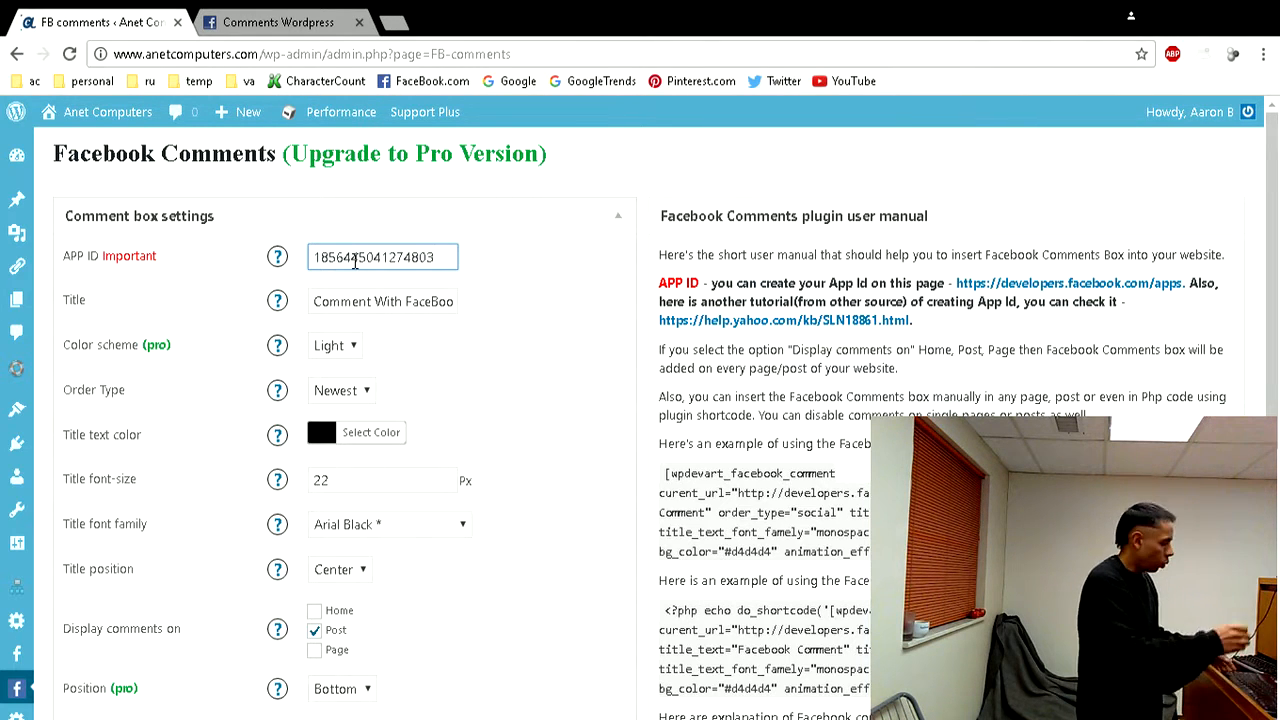
{"action": "left_click", "coordinate": [245, 22]}
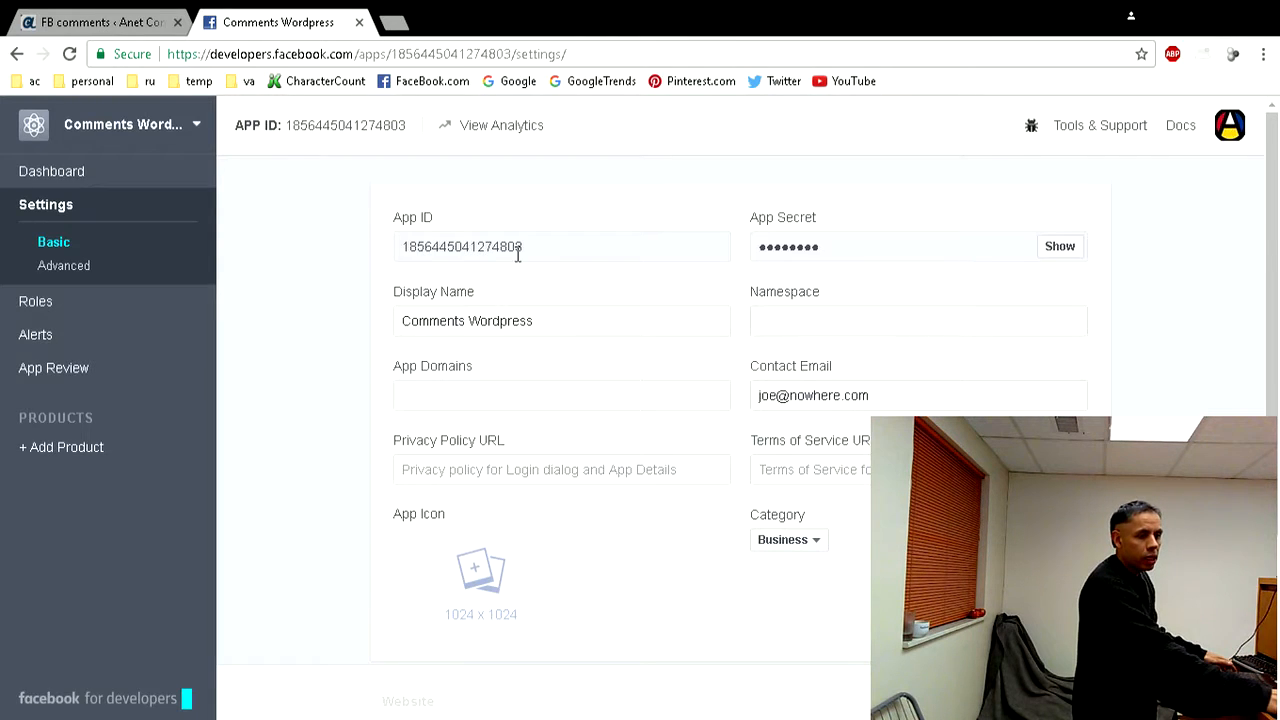
{"action": "left_click", "coordinate": [145, 33]}
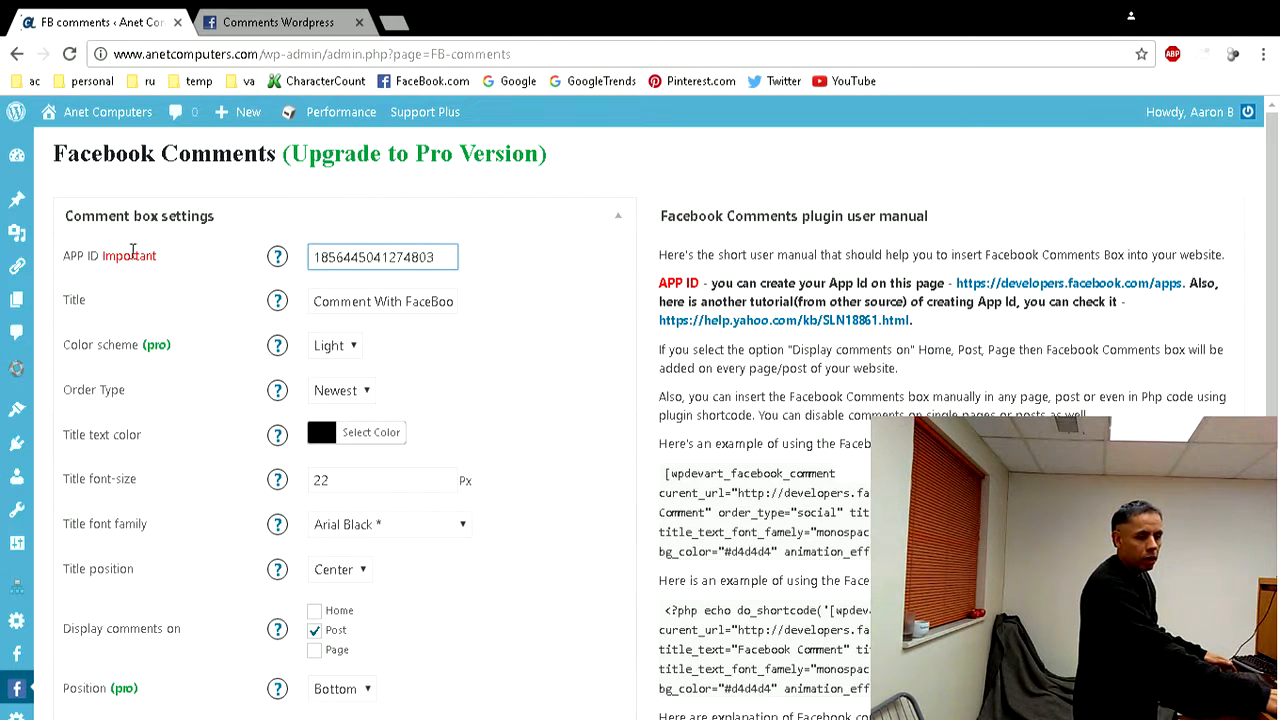
- Examine the comment box settings, including the title, order type, title font and title position options
{"action": "left_click", "coordinate": [359, 300]}
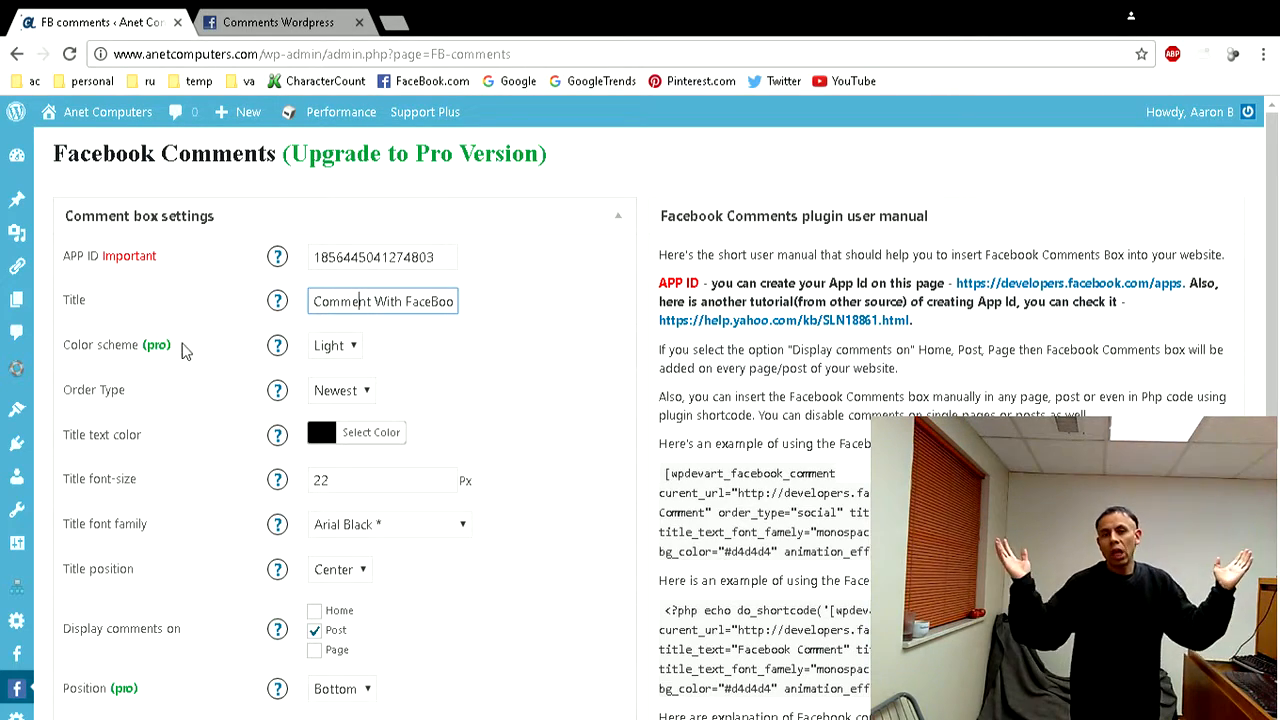
{"action": "scroll", "coordinate": [162, 343], "scroll_direction": "down", "scroll_amount": 1}
{"action": "scroll", "coordinate": [160, 339], "scroll_direction": "down", "scroll_amount": 2}
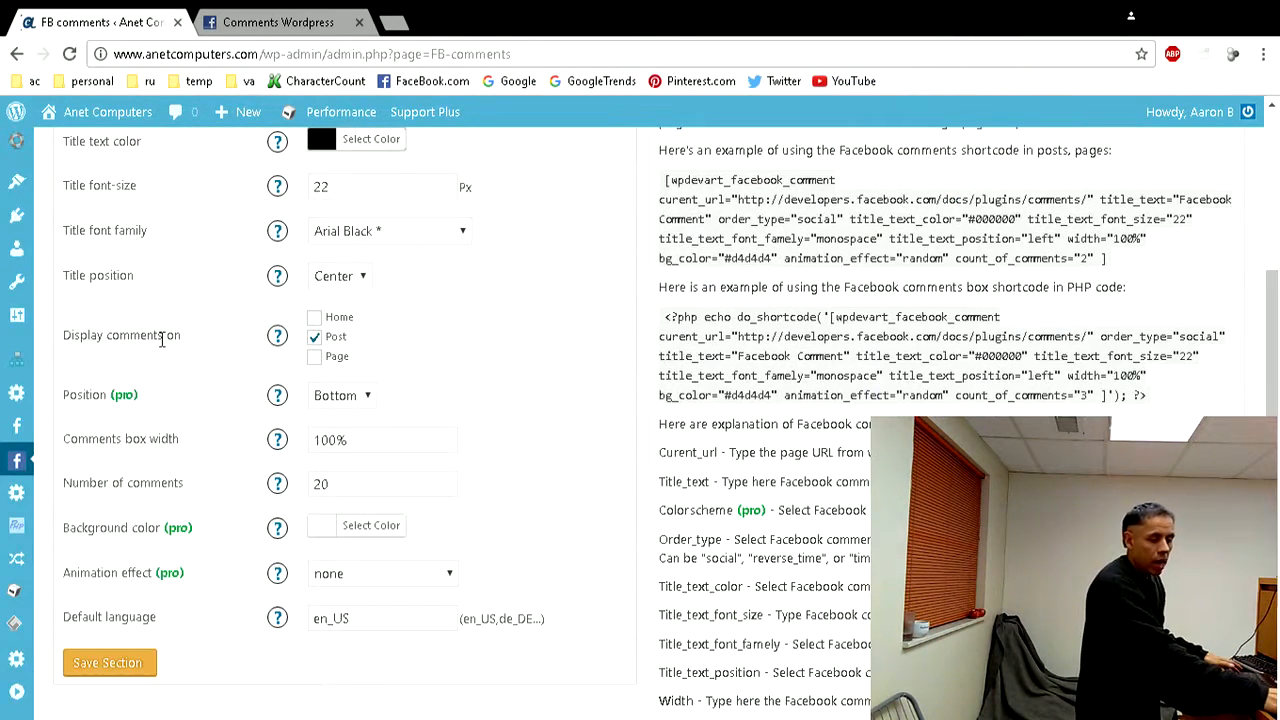
{"action": "scroll", "coordinate": [162, 339], "scroll_direction": "up", "scroll_amount": 3}
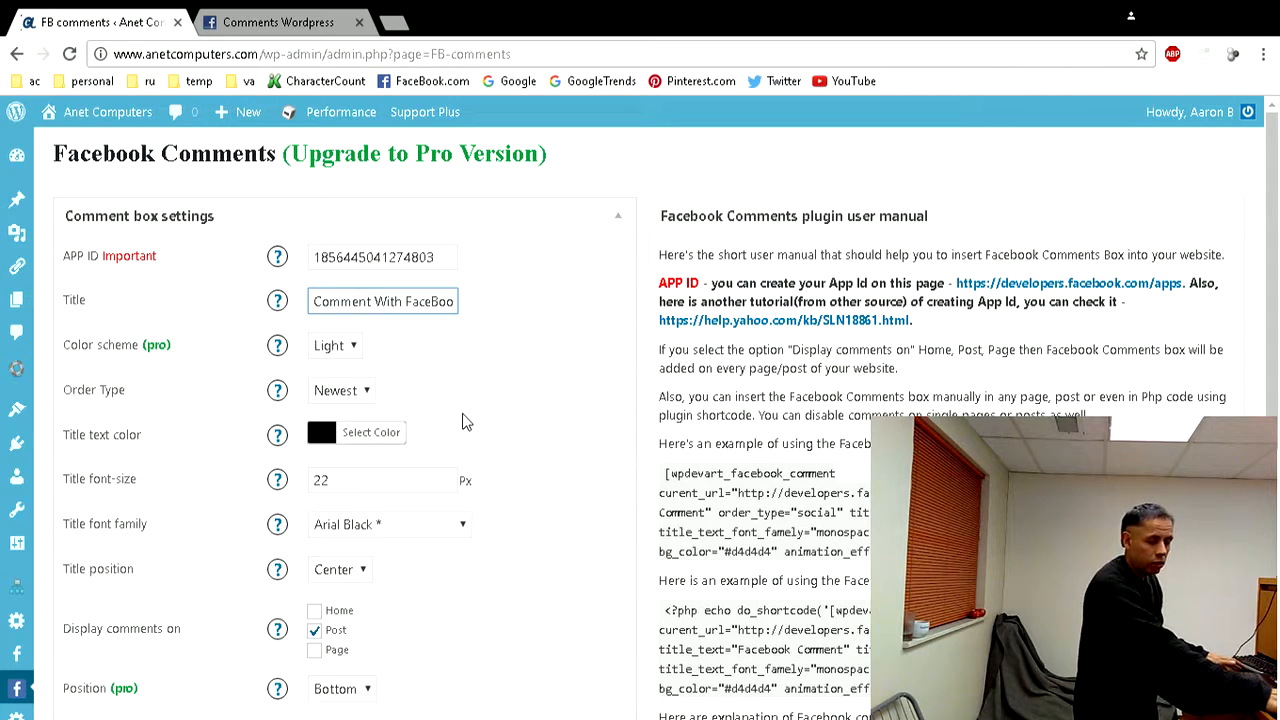
{"action": "left_click", "coordinate": [368, 409]}
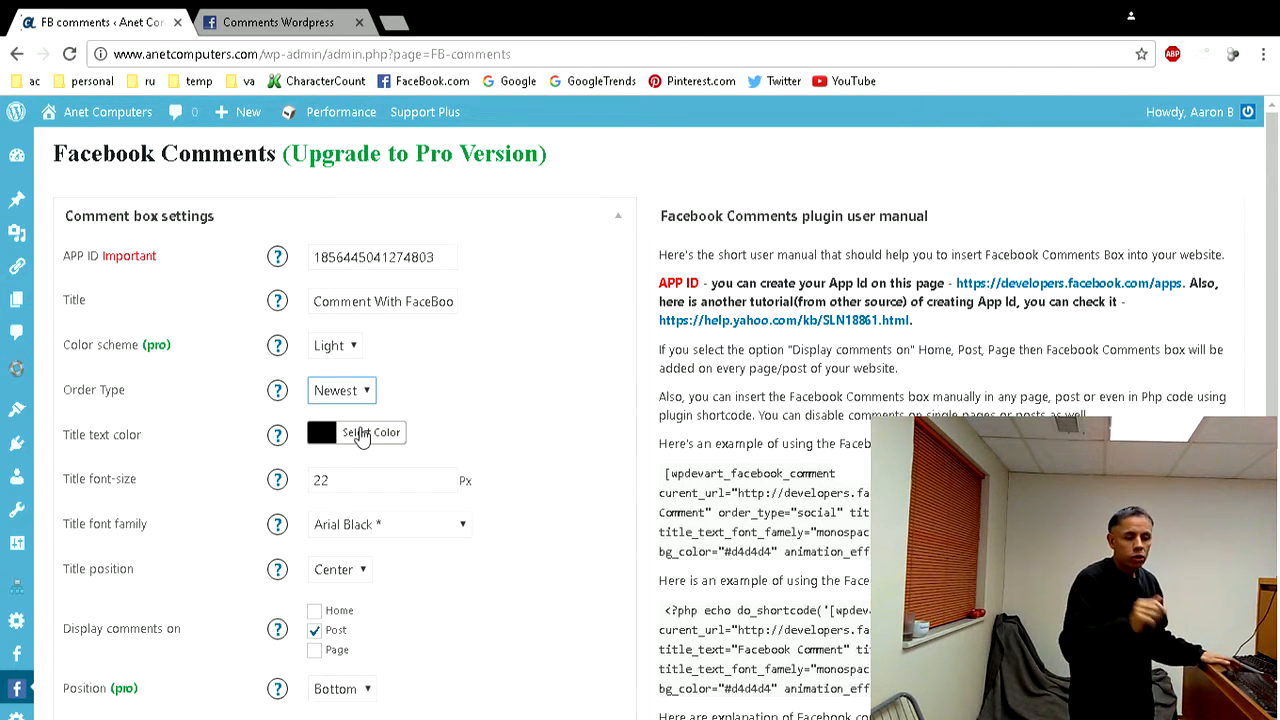
{"action": "scroll", "coordinate": [361, 433], "scroll_direction": "down", "scroll_amount": 1}
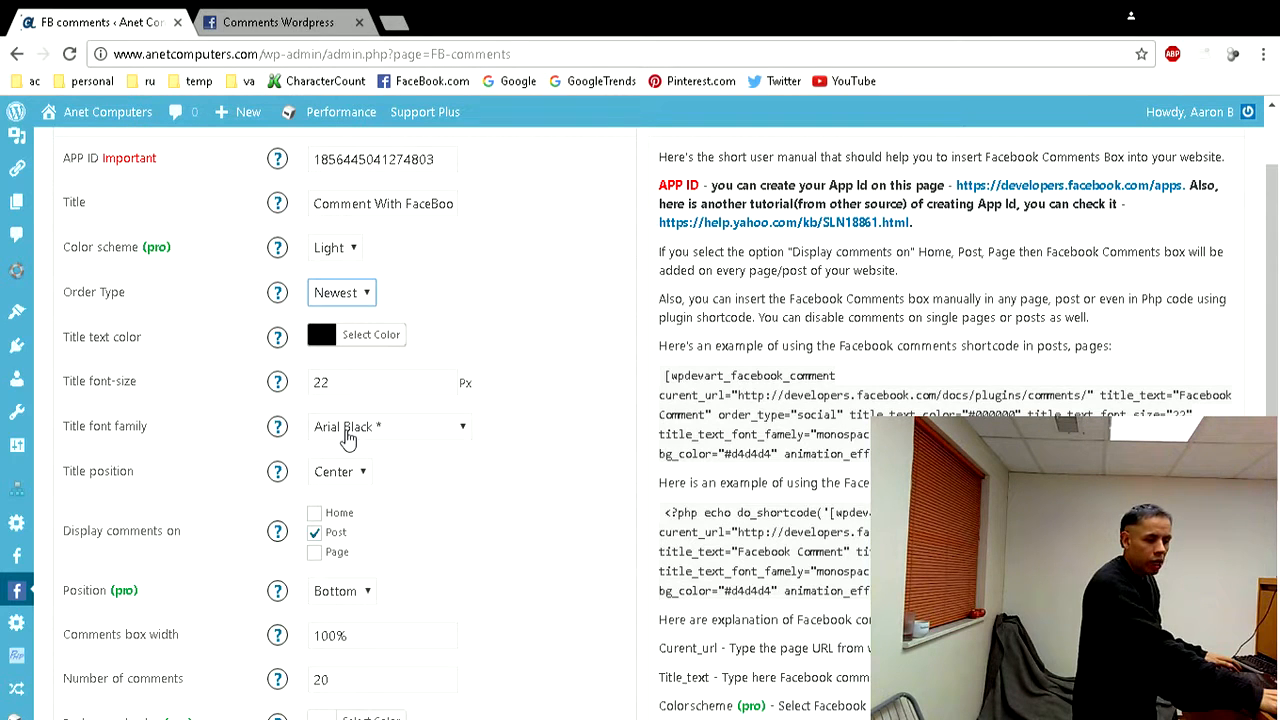
{"action": "scroll", "coordinate": [347, 440], "scroll_direction": "down", "scroll_amount": 1}
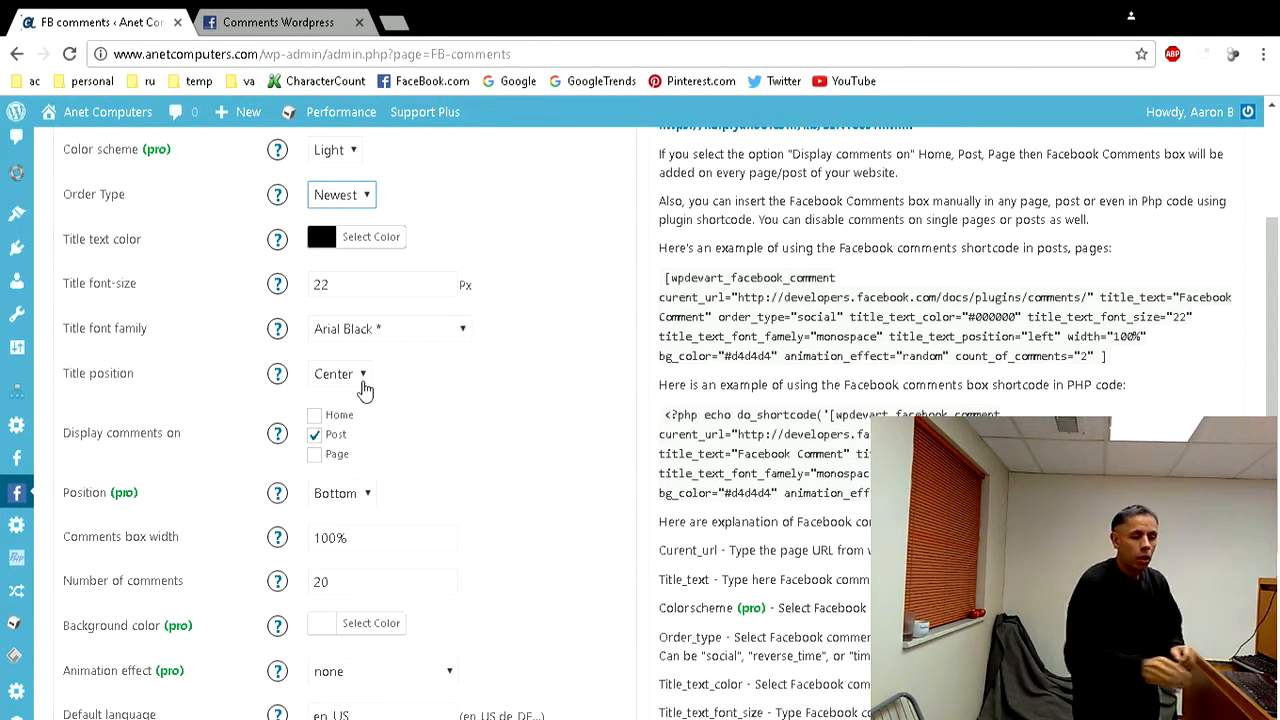
{"action": "left_click", "coordinate": [360, 380]}
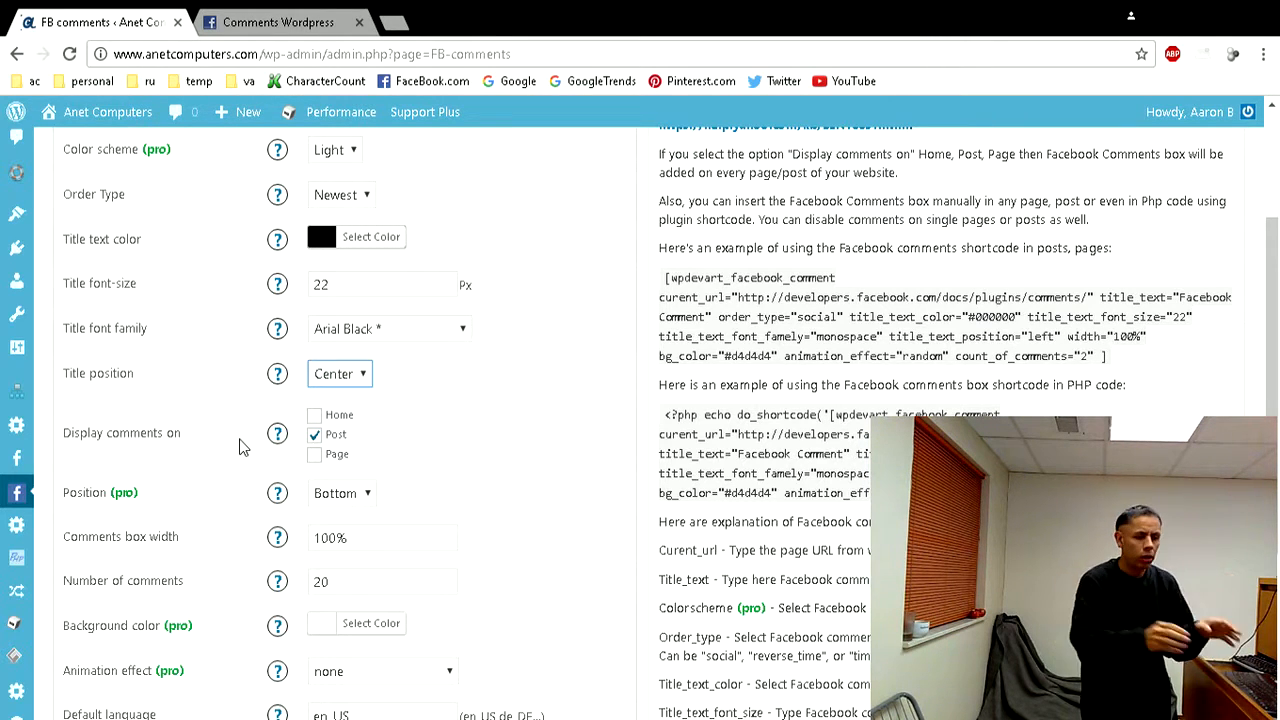
- Try displaying comments on Home and Page as well, and clear both options again
{"action": "left_click", "coordinate": [314, 415]}
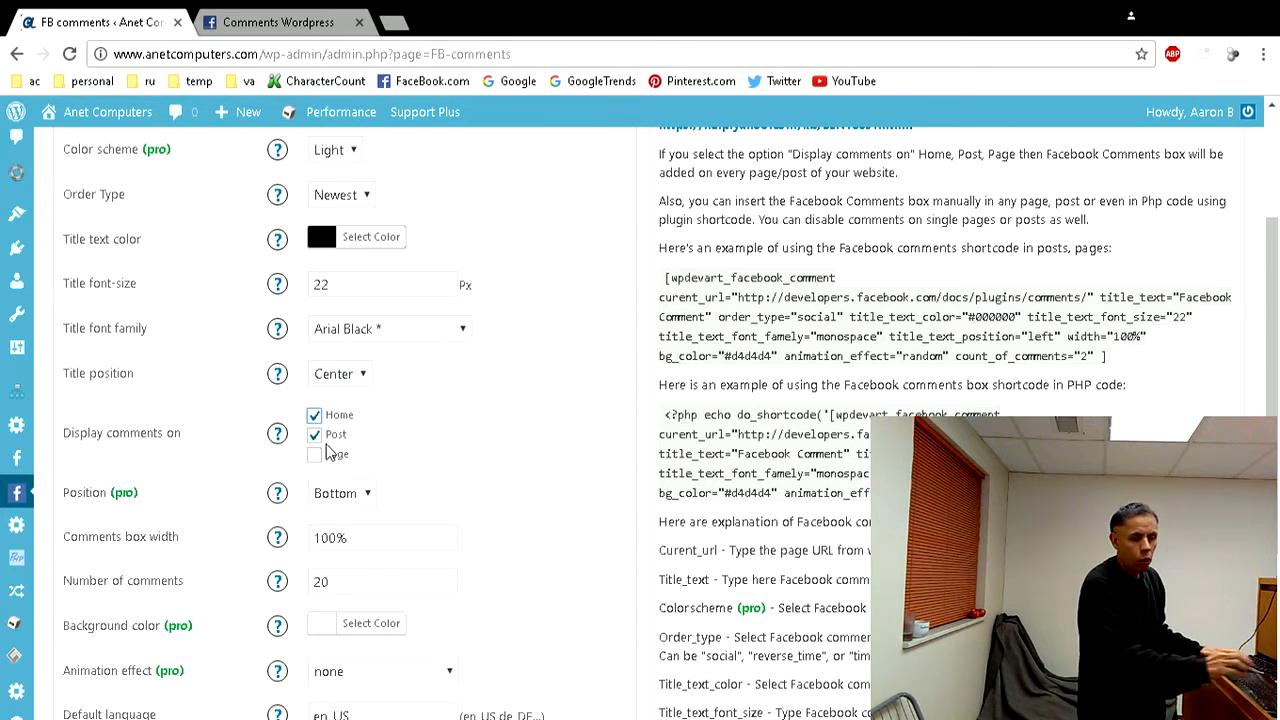
{"action": "left_click", "coordinate": [316, 455]}
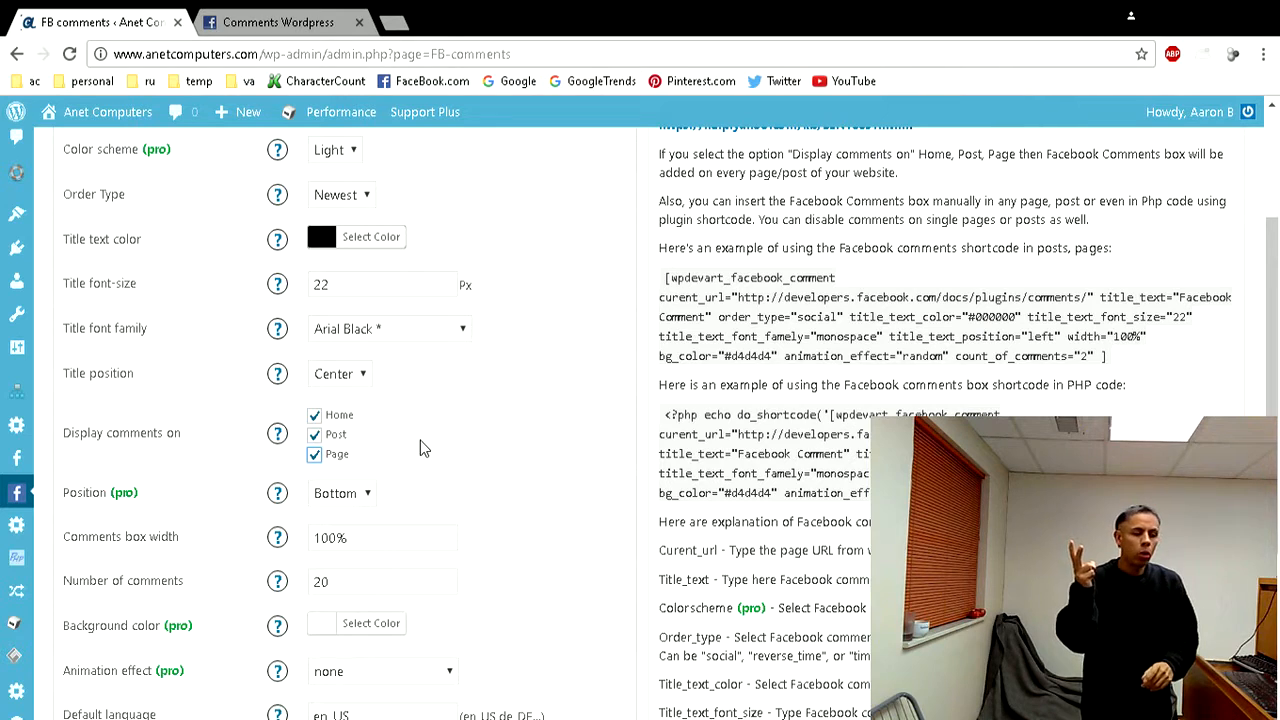
{"action": "left_click", "coordinate": [315, 458]}
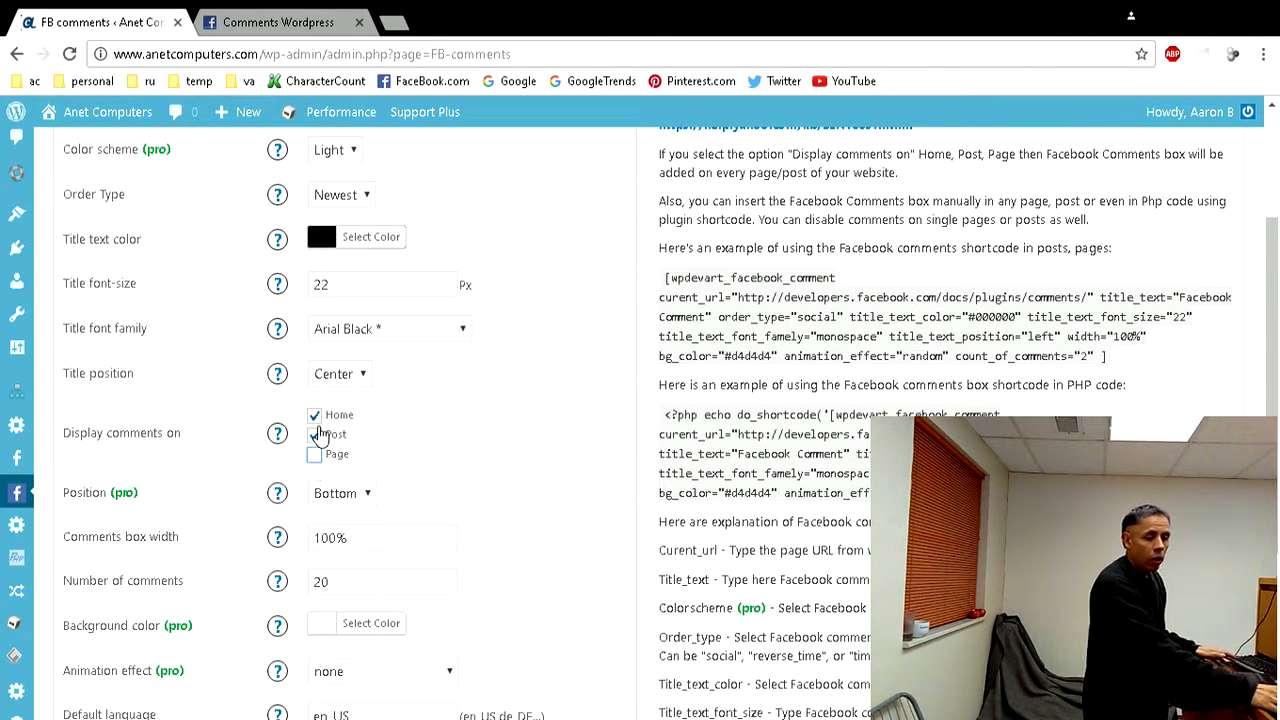
{"action": "left_click", "coordinate": [314, 415]}
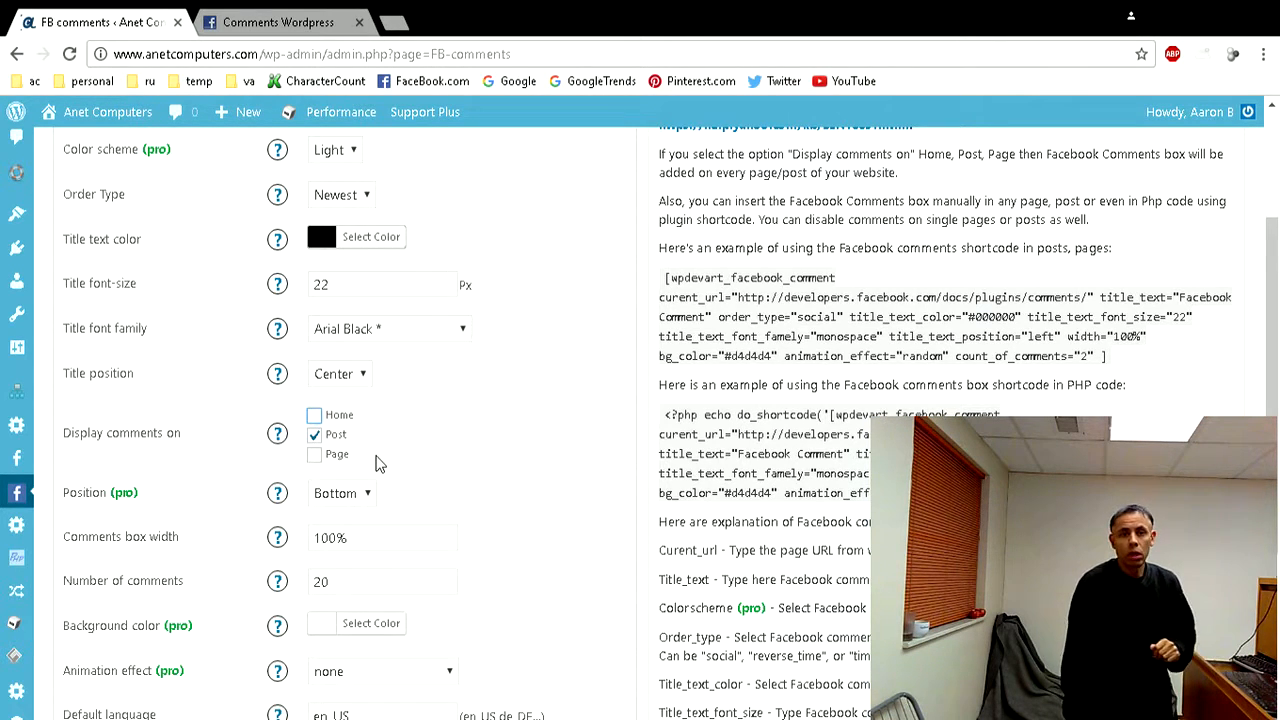
- Review the remaining comment box settings, from comments box width and number of comments to default language
{"action": "scroll", "coordinate": [400, 446], "scroll_direction": "down", "scroll_amount": 1}
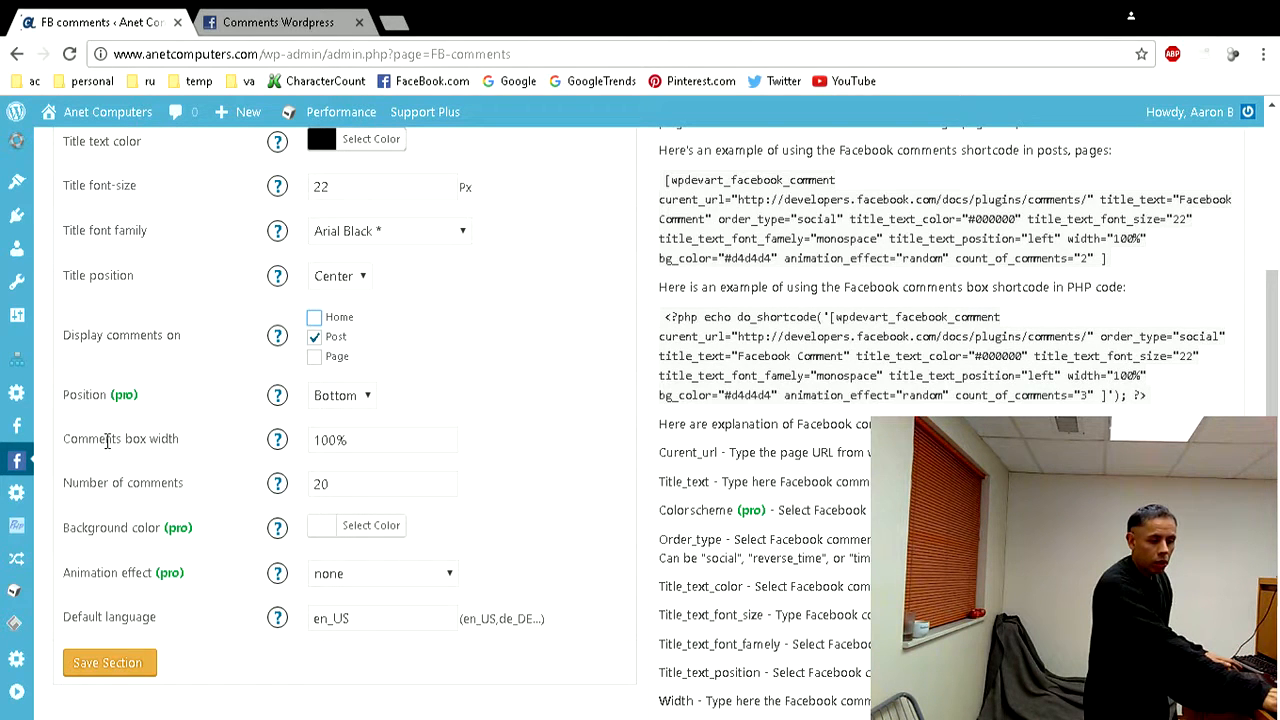
{"action": "scroll", "coordinate": [360, 457], "scroll_direction": "down", "scroll_amount": 1}
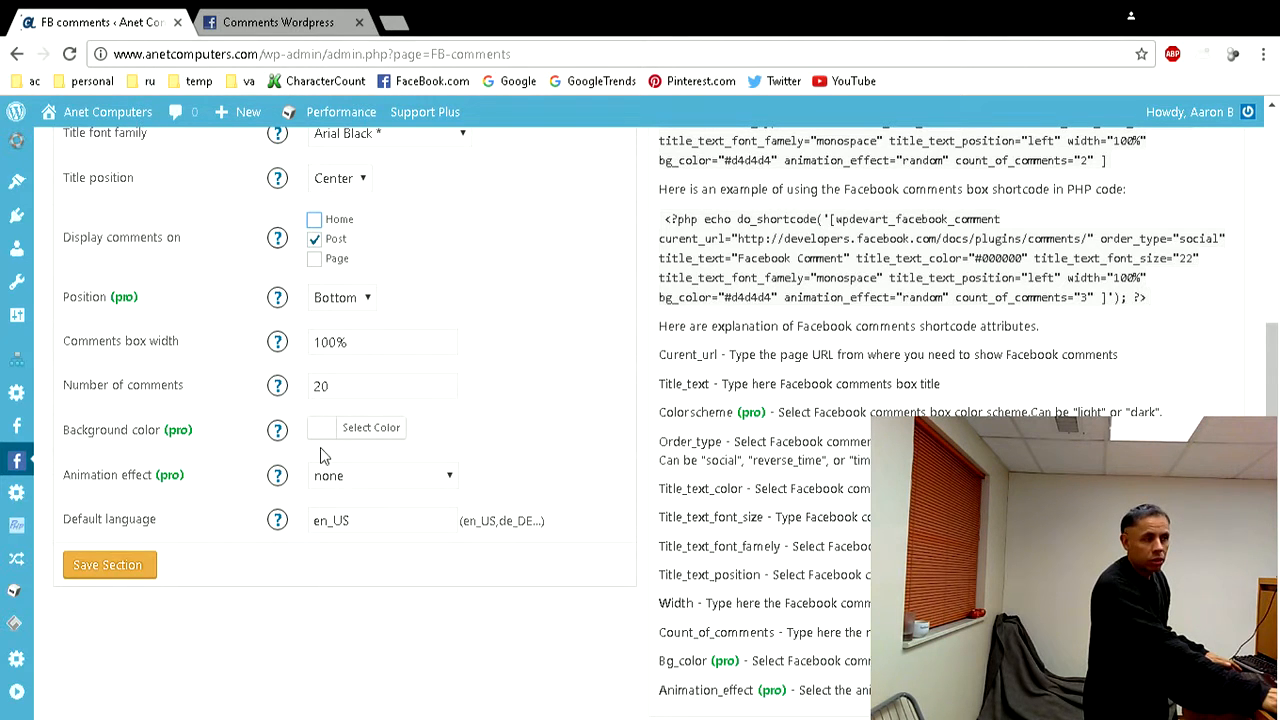
{"action": "scroll", "coordinate": [323, 460], "scroll_direction": "down", "scroll_amount": 1}
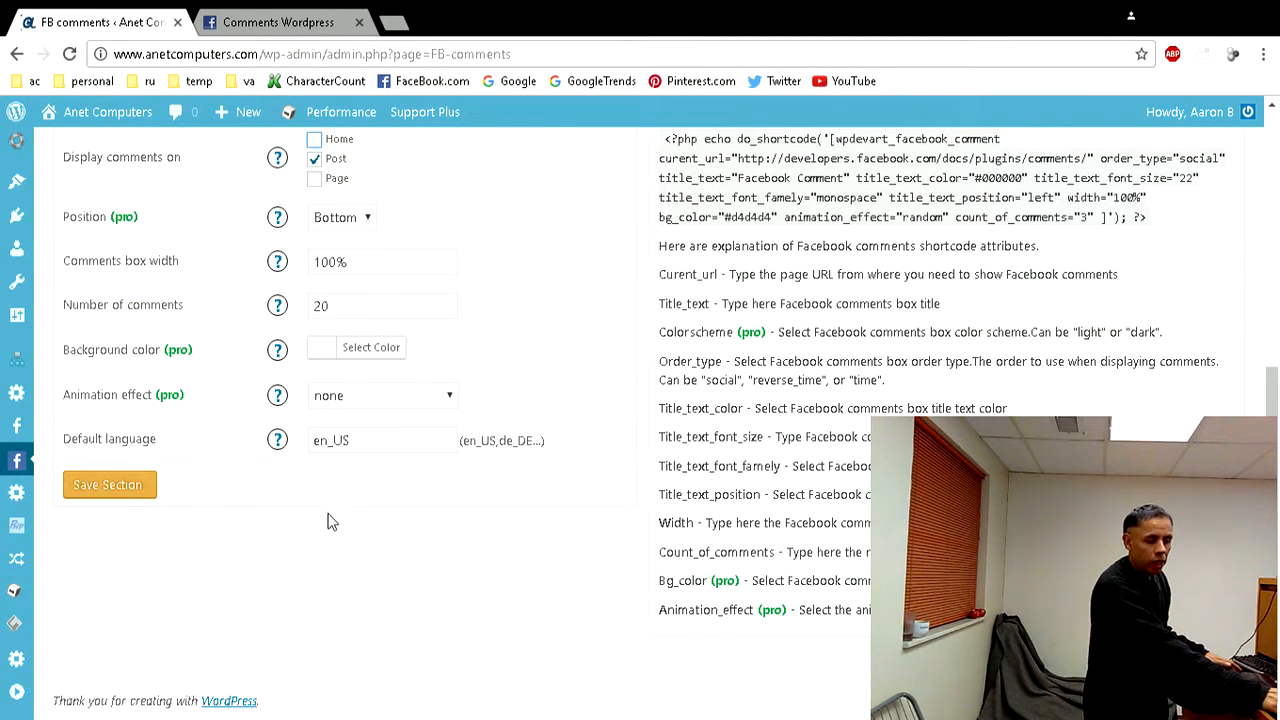
{"action": "scroll", "coordinate": [330, 520], "scroll_direction": "up", "scroll_amount": 5}
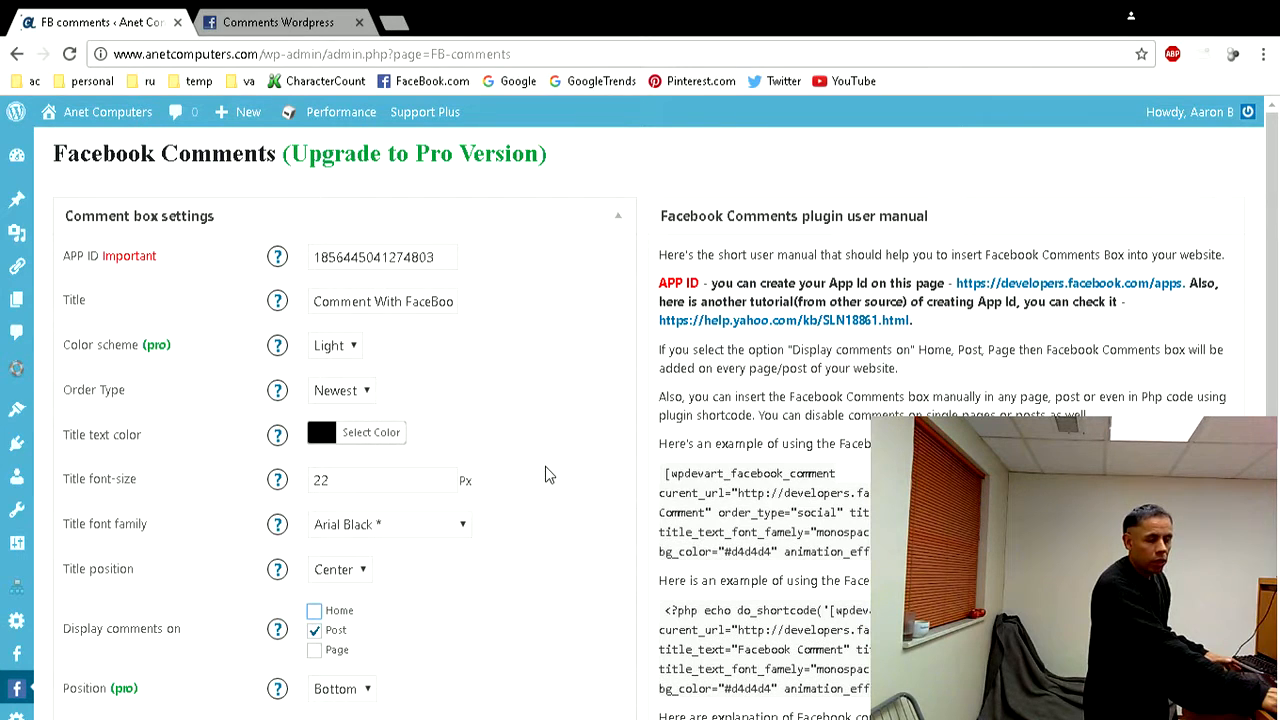